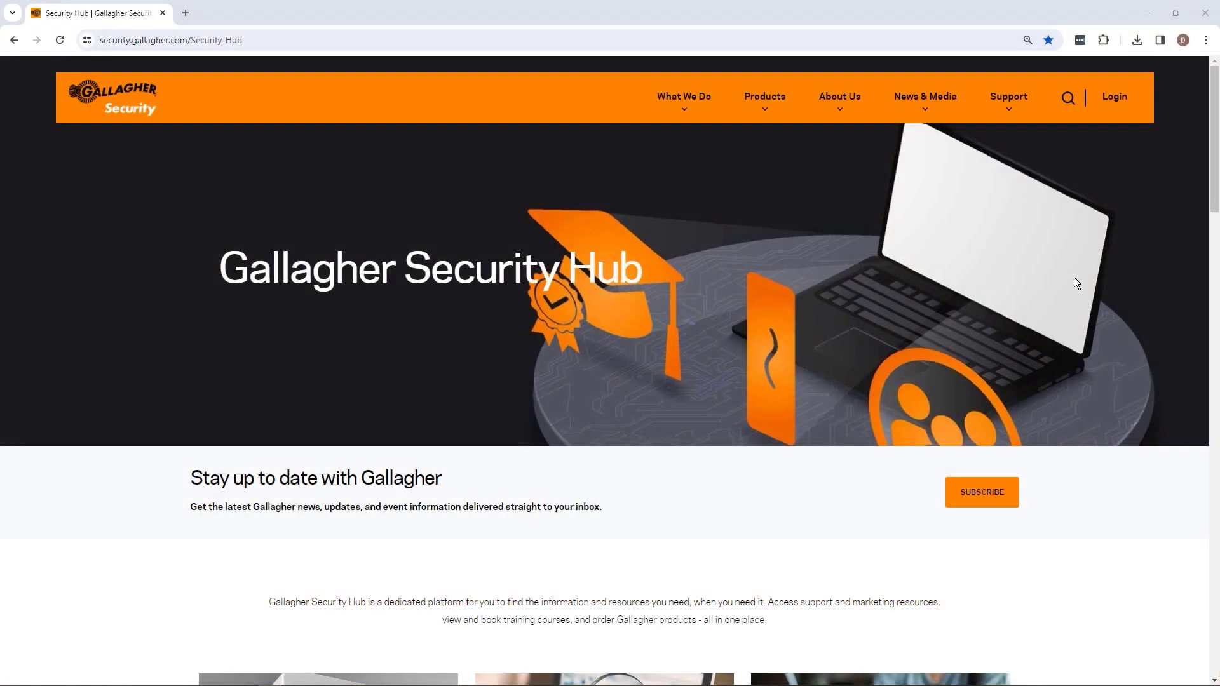
# Open the Security Hub login page and enter the account password
pyautogui.scroll(-4, 1074, 278)
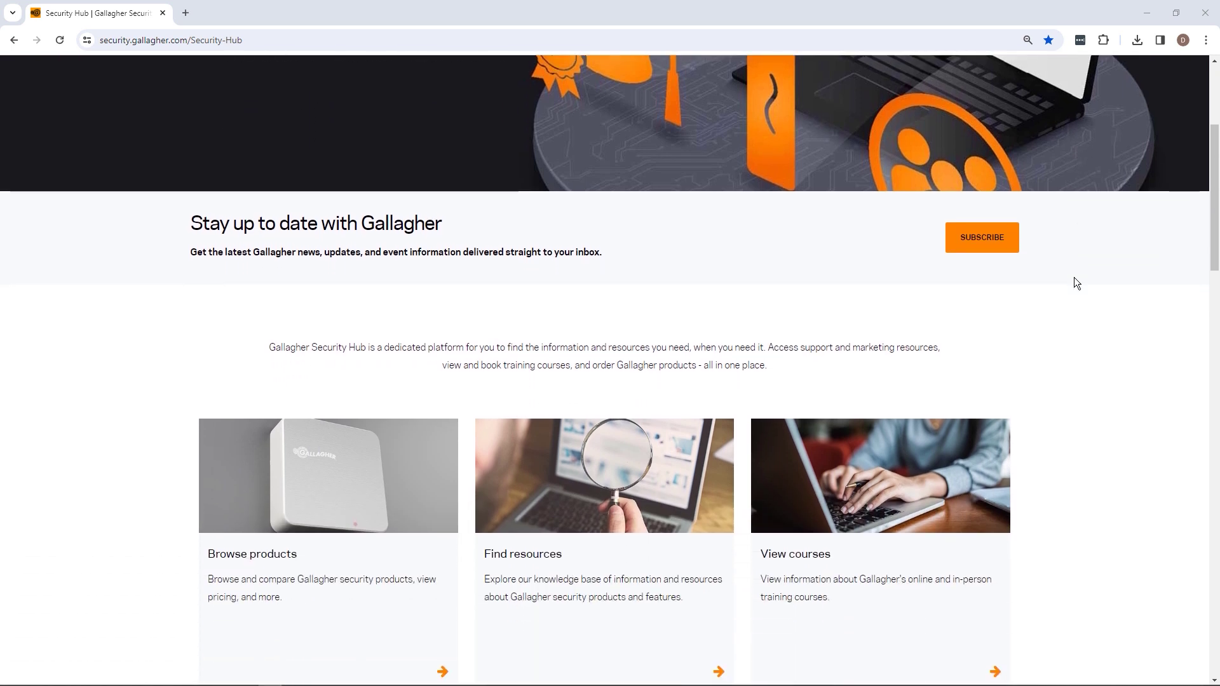
pyautogui.scroll(5, 1074, 277)
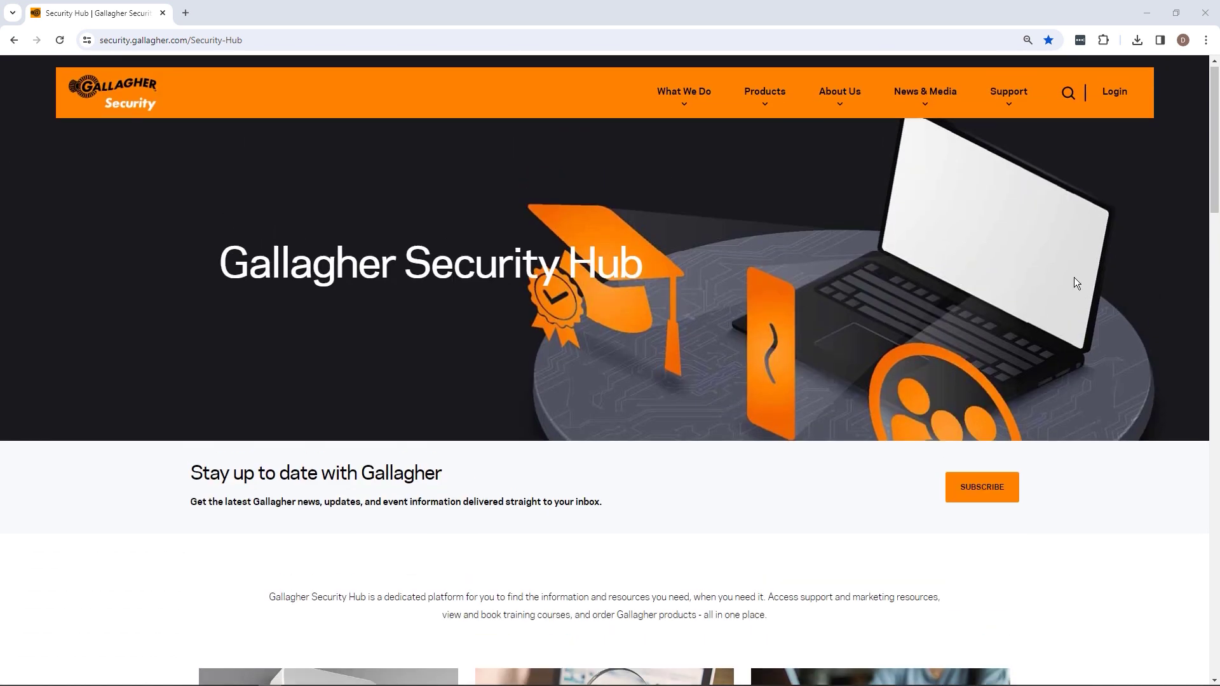
pyautogui.click(1114, 97)
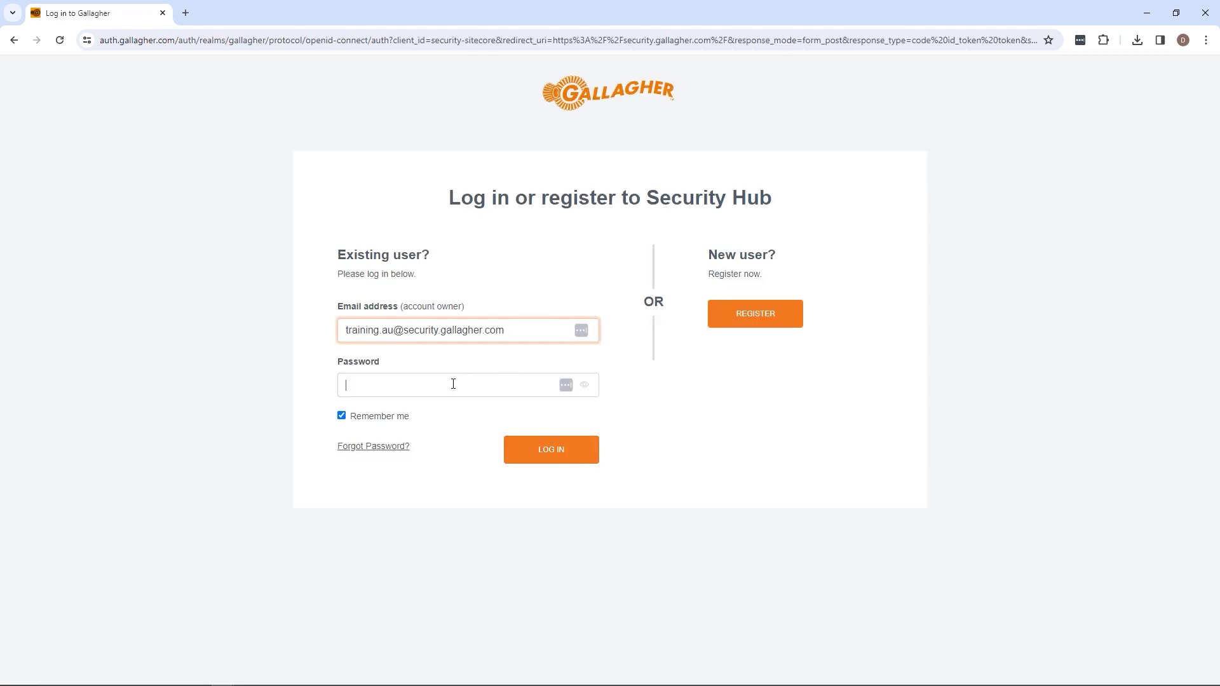
pyautogui.click(454, 384)
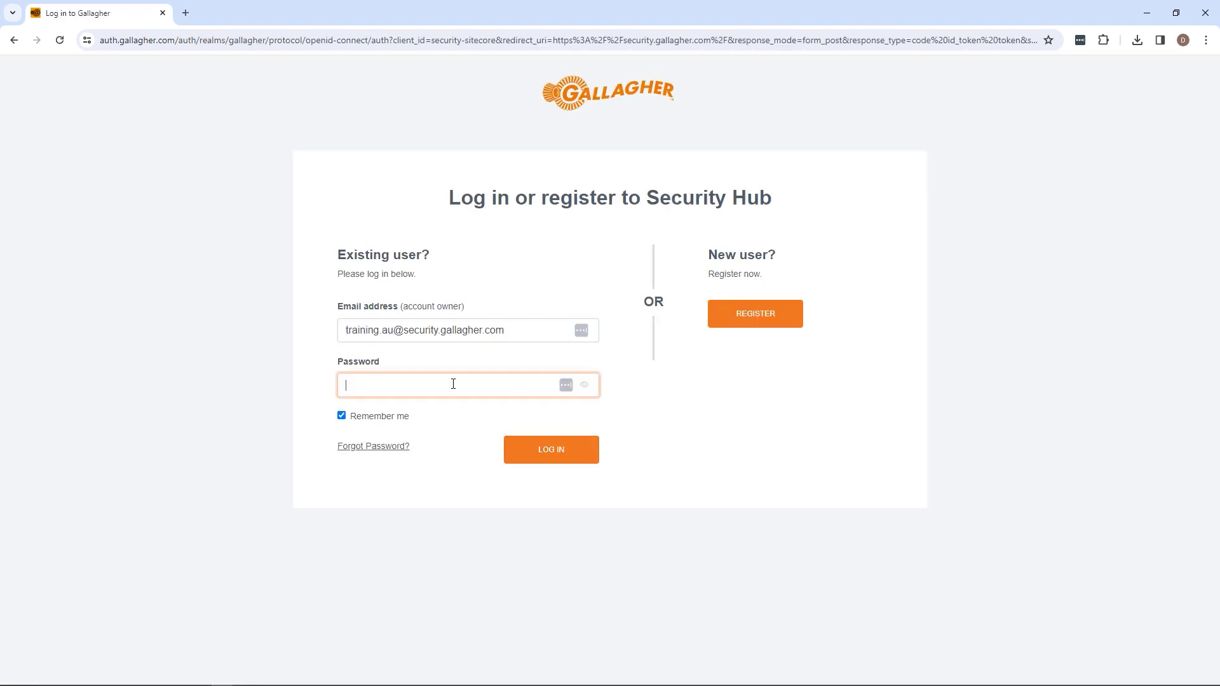
pyautogui.write('•••••••••')
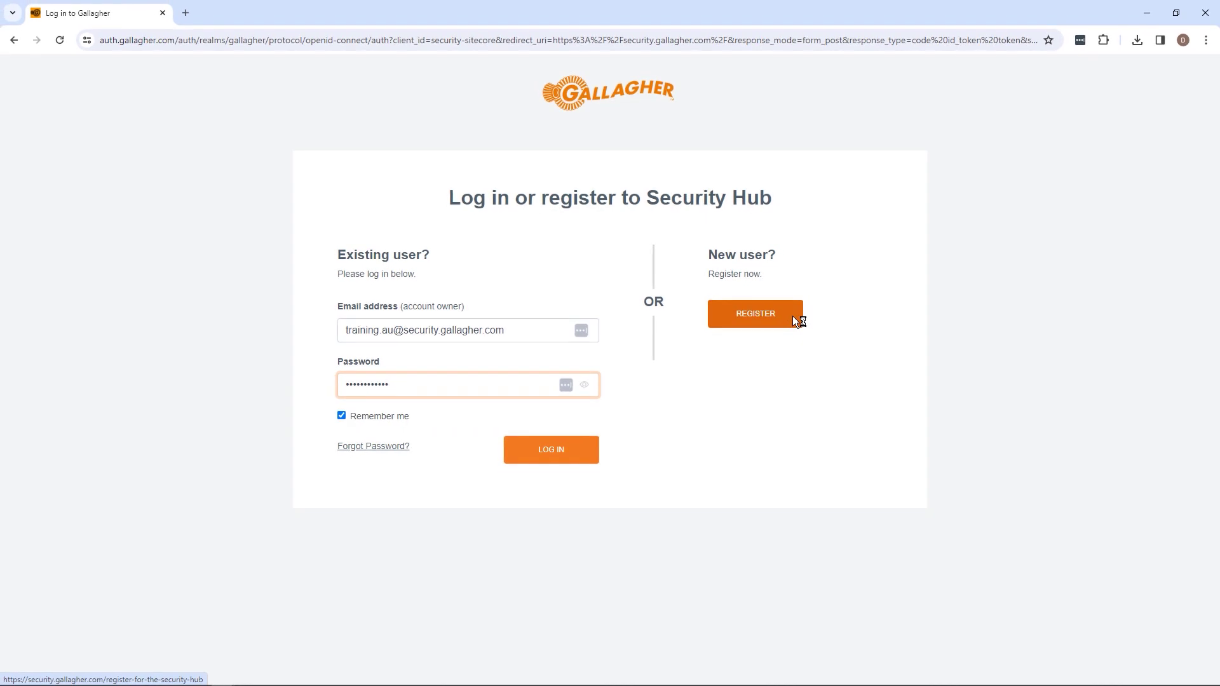
# Log in to Gallagher Security Hub with the entered credentials
pyautogui.click(570, 449)
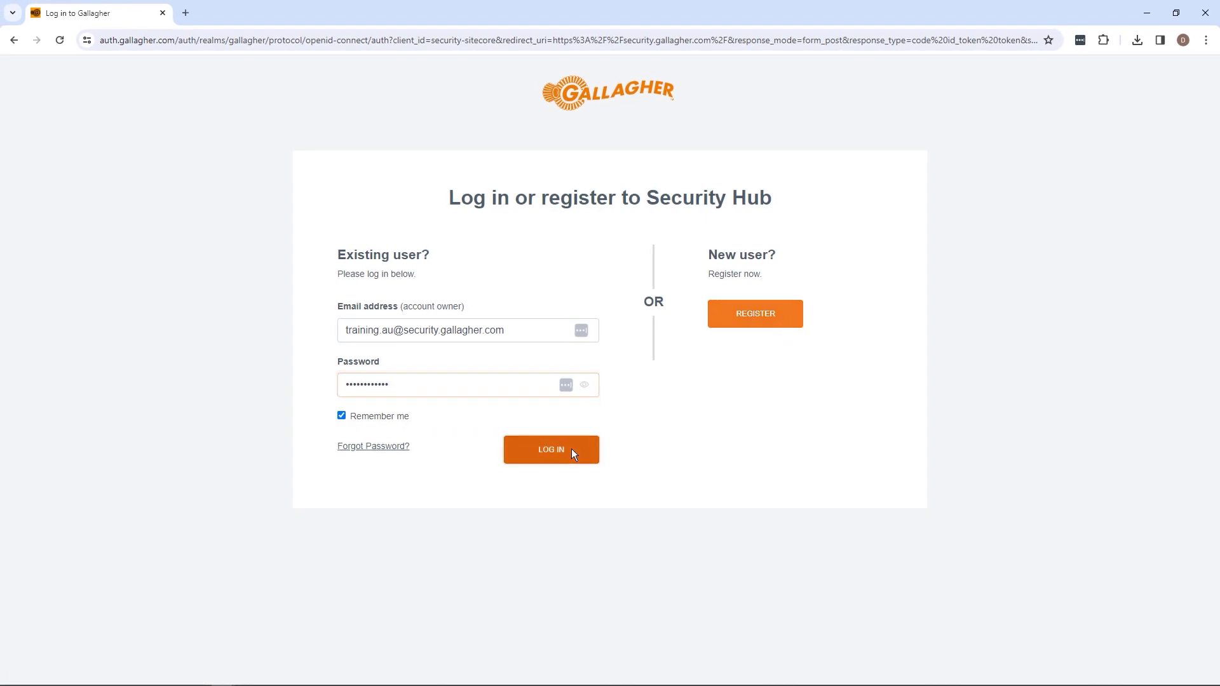
pyautogui.scroll(-3, 844, 403)
pyautogui.scroll(-3, 844, 403)
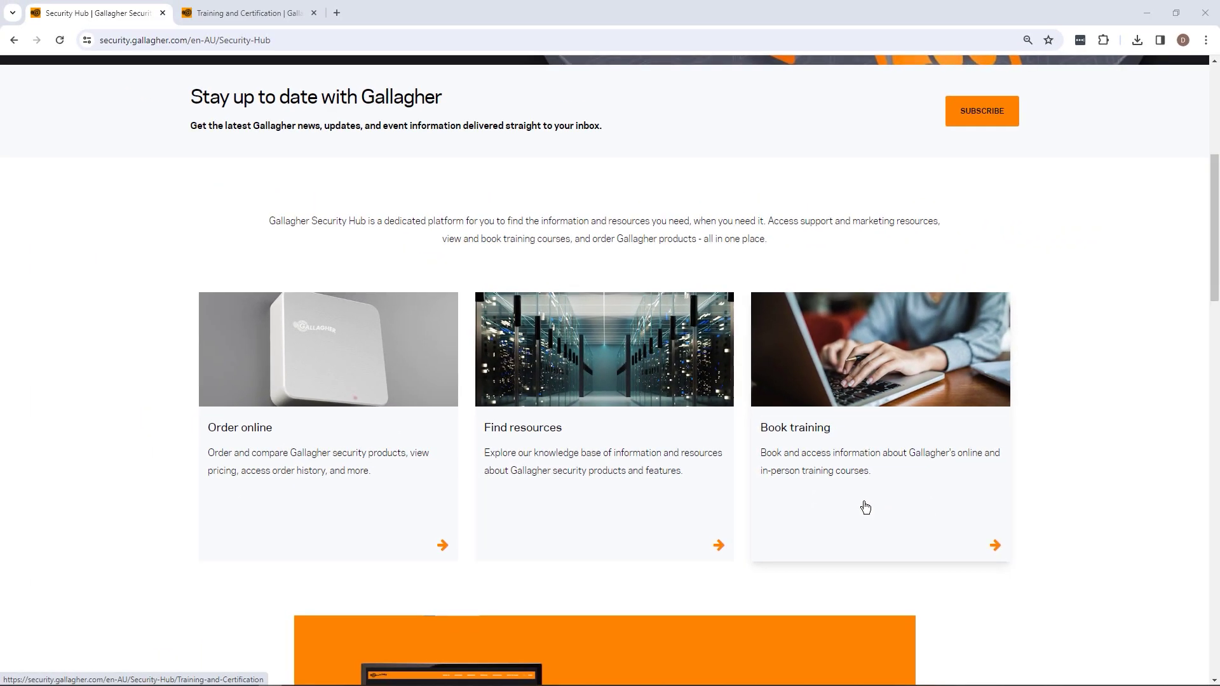
# Open the Book training card and scroll through the Training and Certification page
pyautogui.click(866, 507)
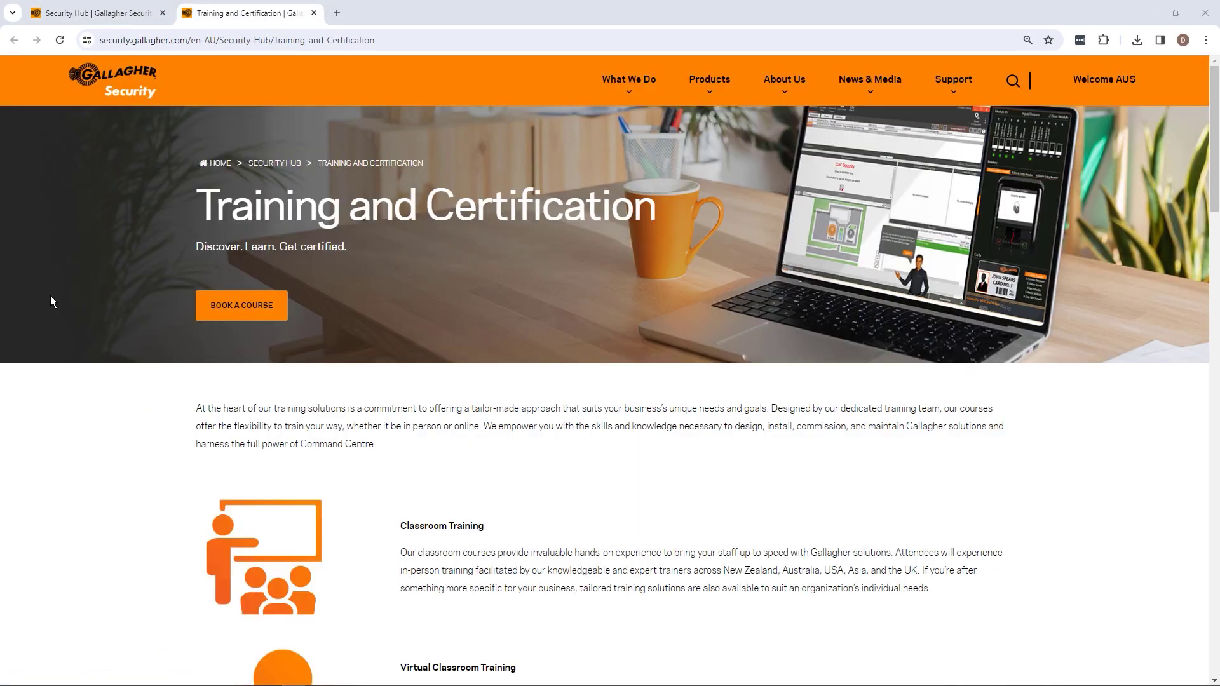
pyautogui.scroll(-5, 51, 300)
pyautogui.scroll(-10, 51, 301)
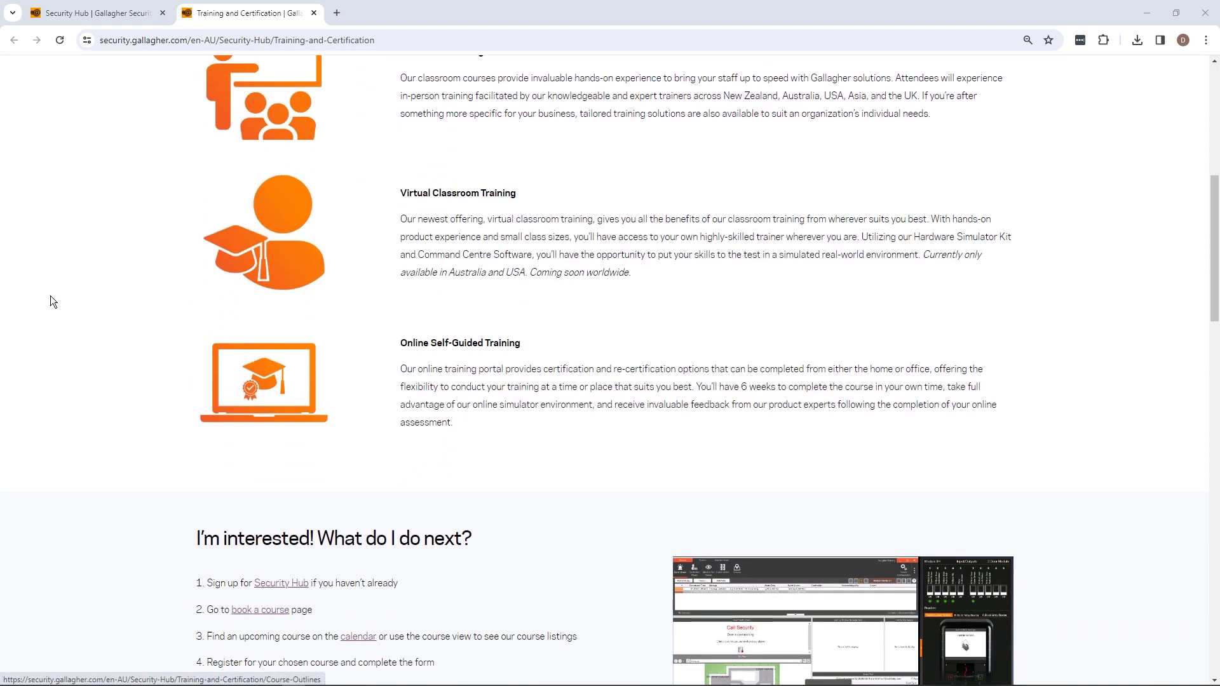
pyautogui.scroll(-1, 52, 301)
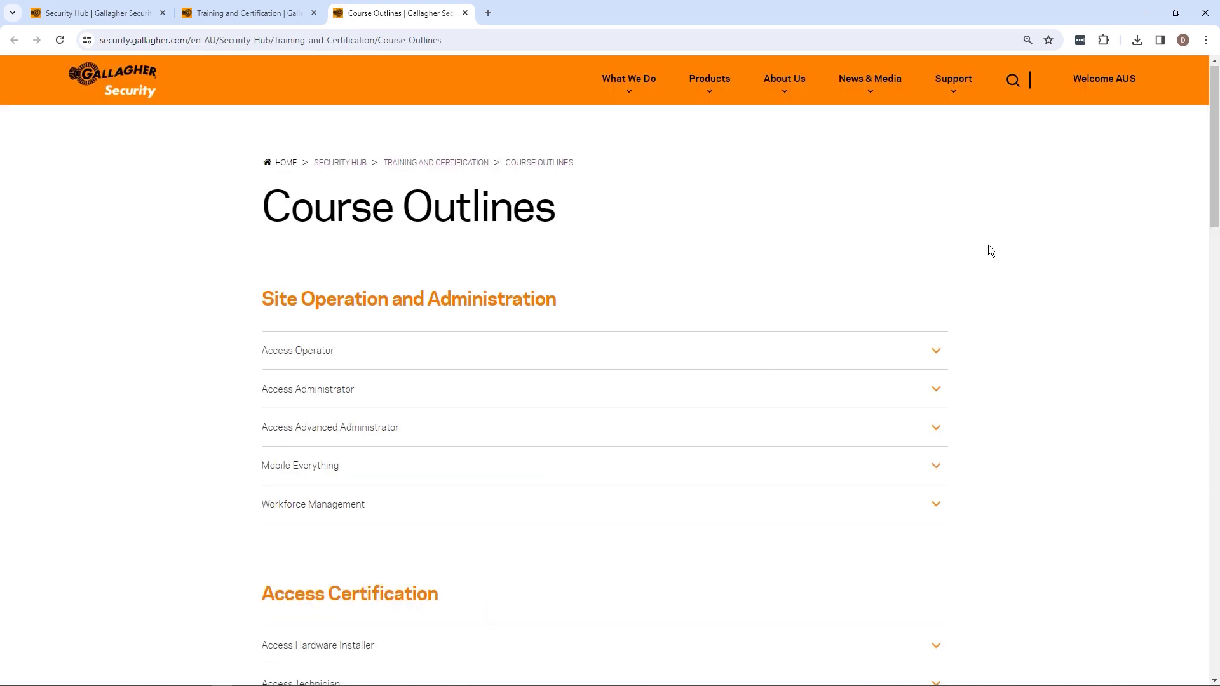
# Browse the Course Outlines listings, then return to the Training and Certification tab
pyautogui.scroll(-6, 989, 251)
pyautogui.scroll(-5, 989, 250)
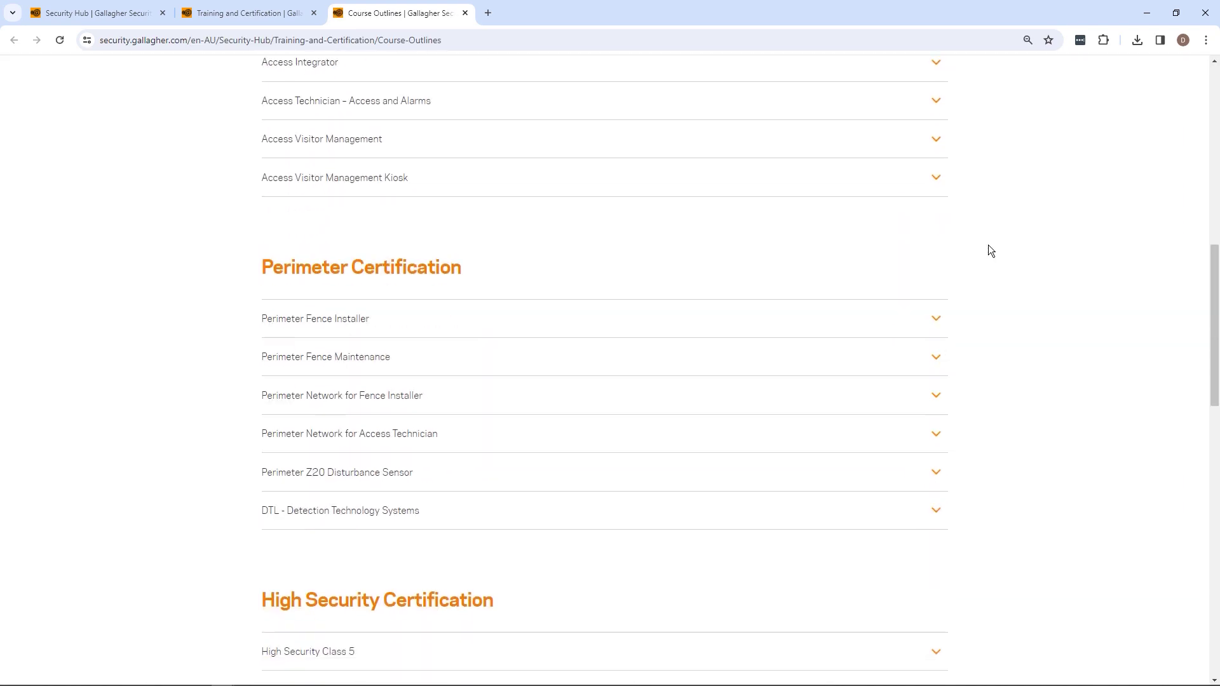
pyautogui.scroll(11, 989, 250)
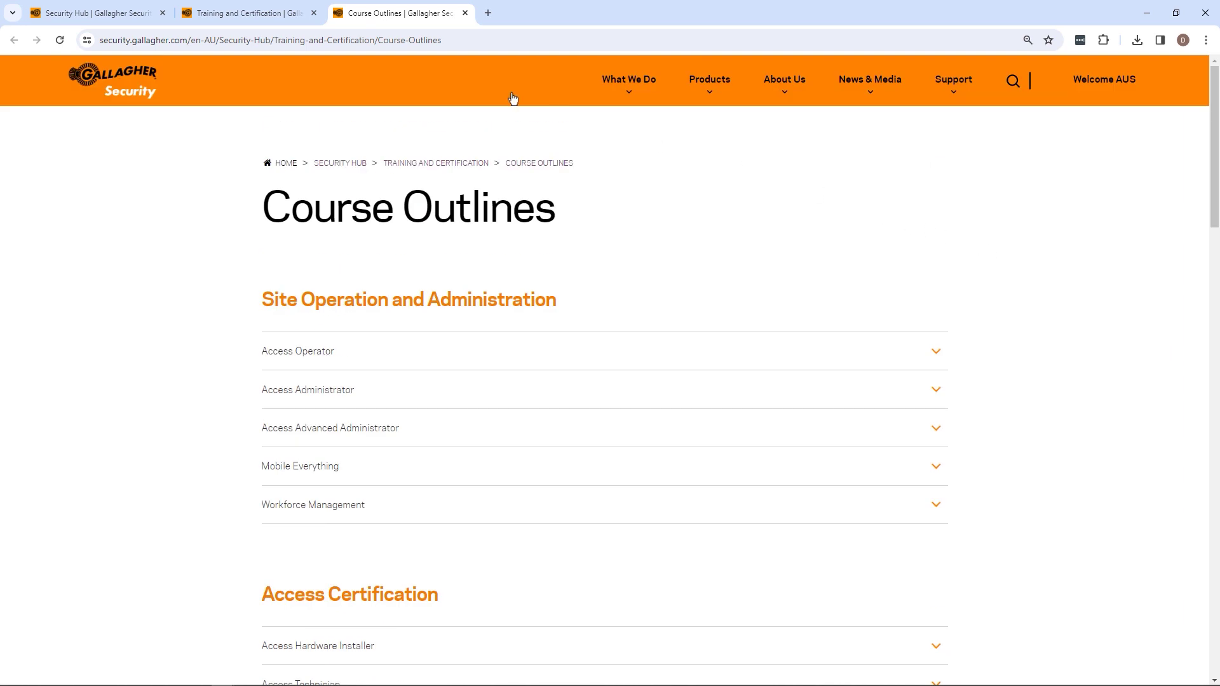
pyautogui.click(252, 13)
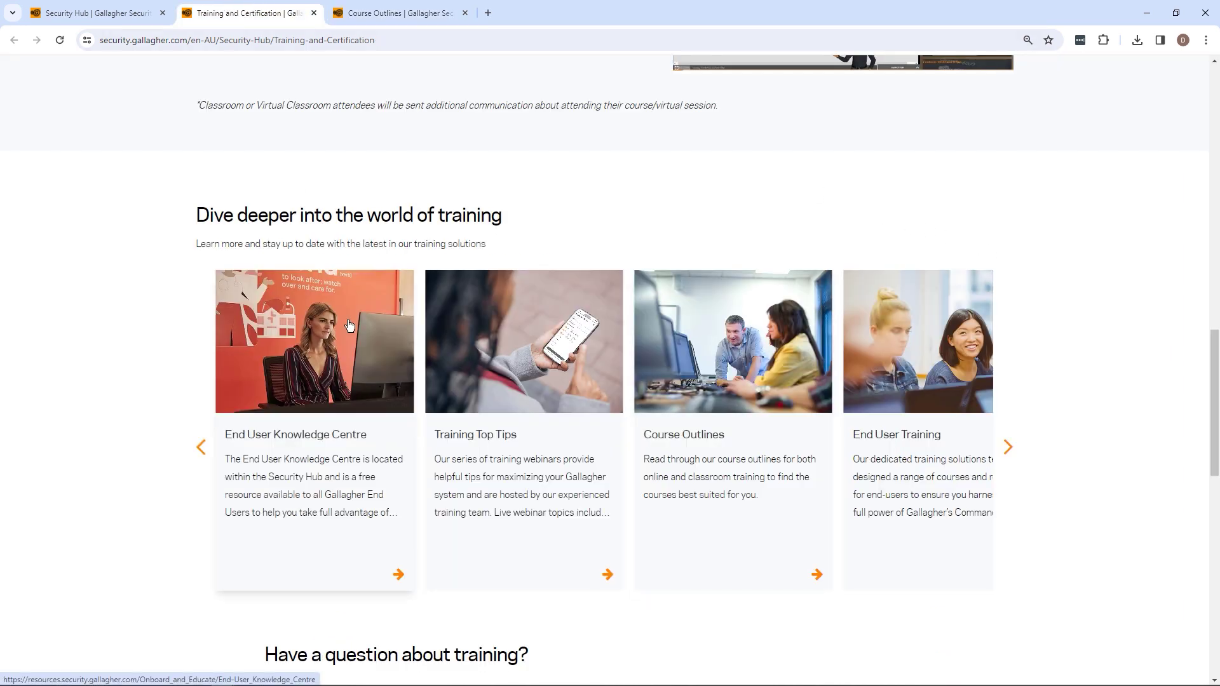
pyautogui.scroll(8, 349, 326)
pyautogui.scroll(11, 348, 325)
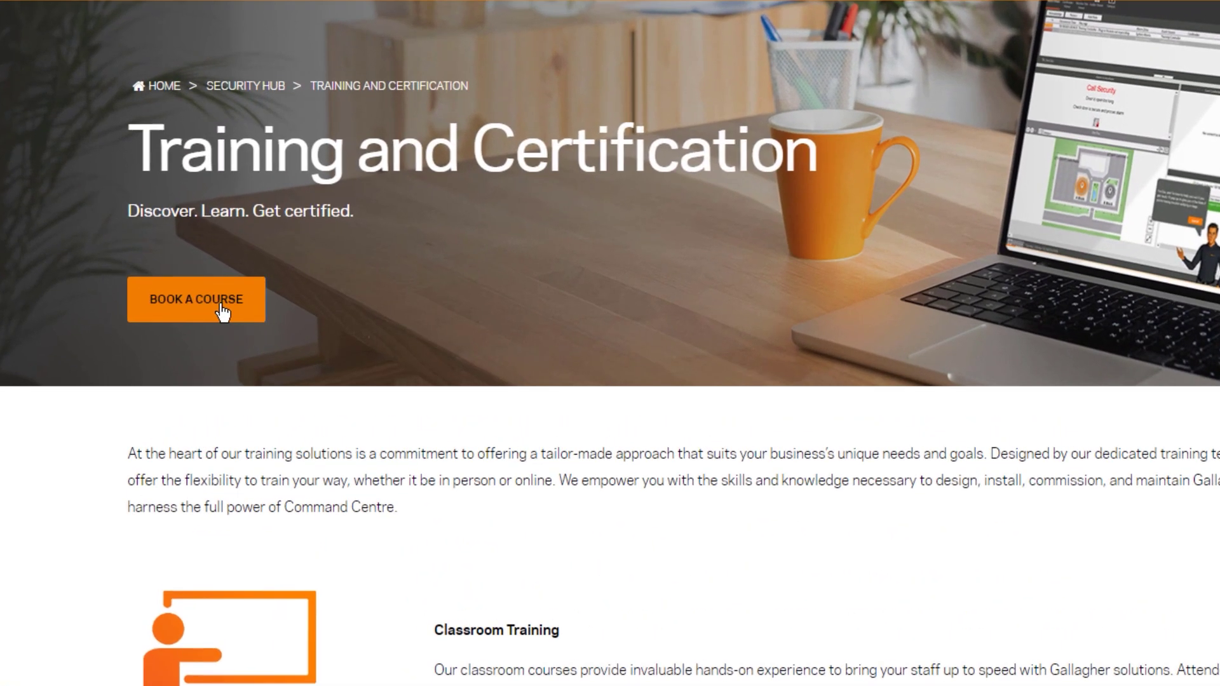
# Open the course booking schedule and advance the calendar to May 2024
pyautogui.click(220, 307)
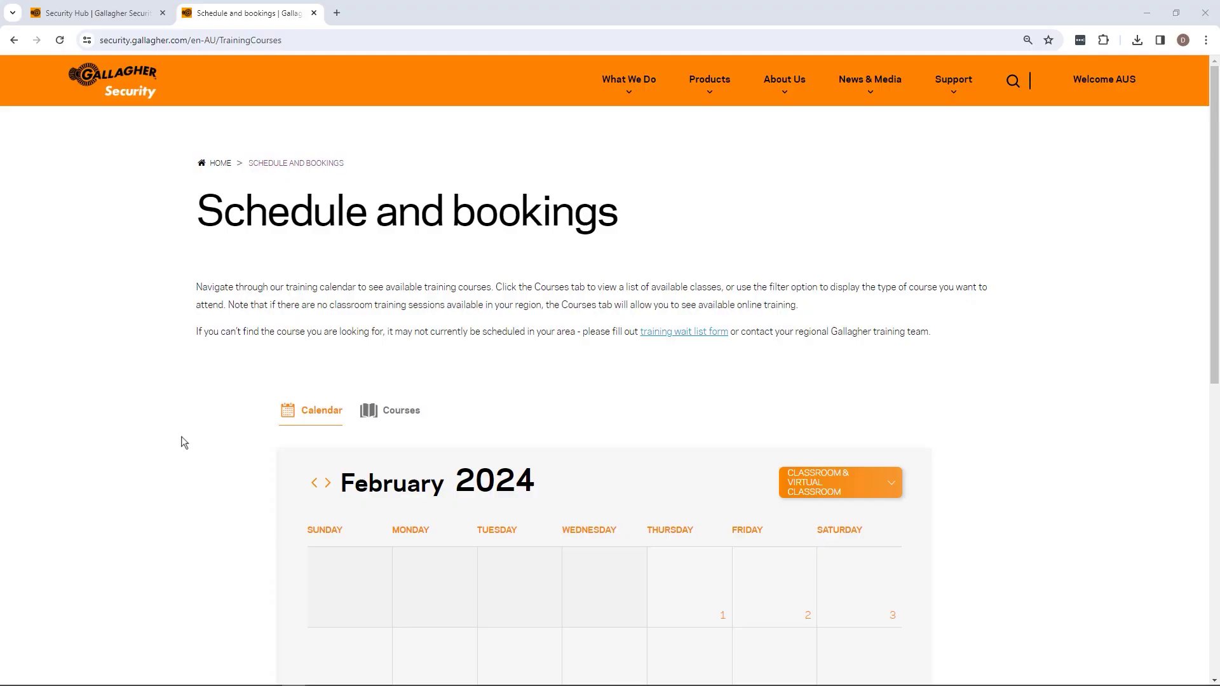
pyautogui.scroll(-1, 205, 429)
pyautogui.scroll(-4, 206, 428)
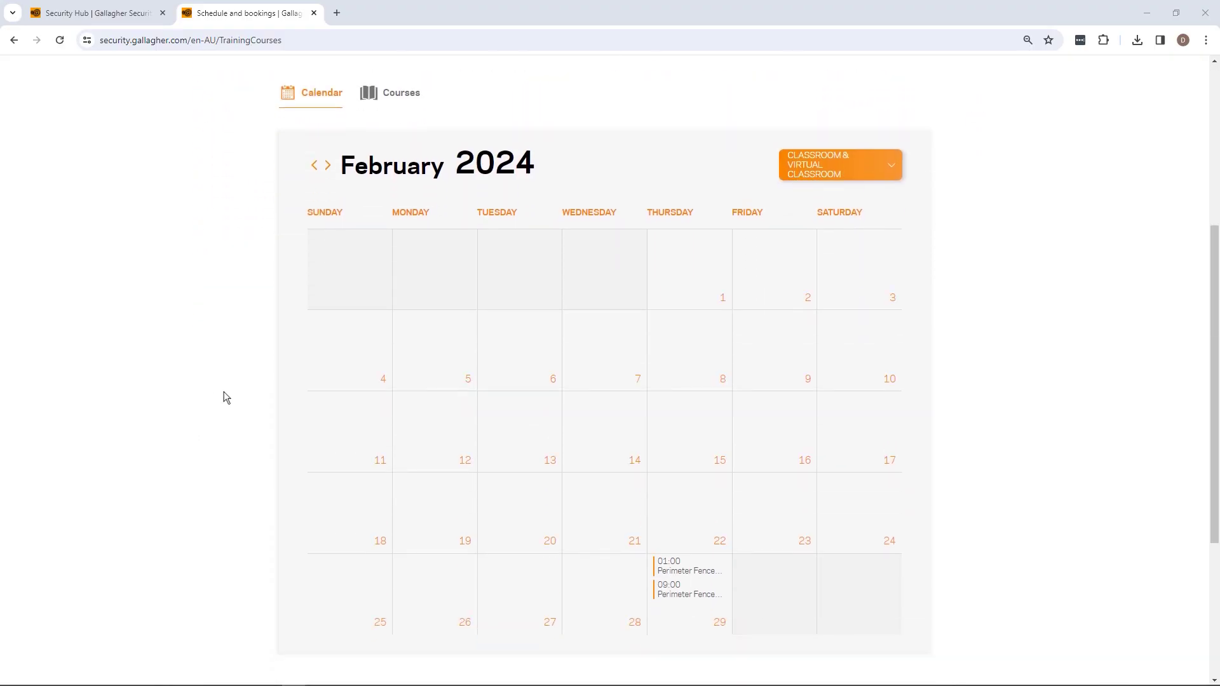
pyautogui.click(328, 166)
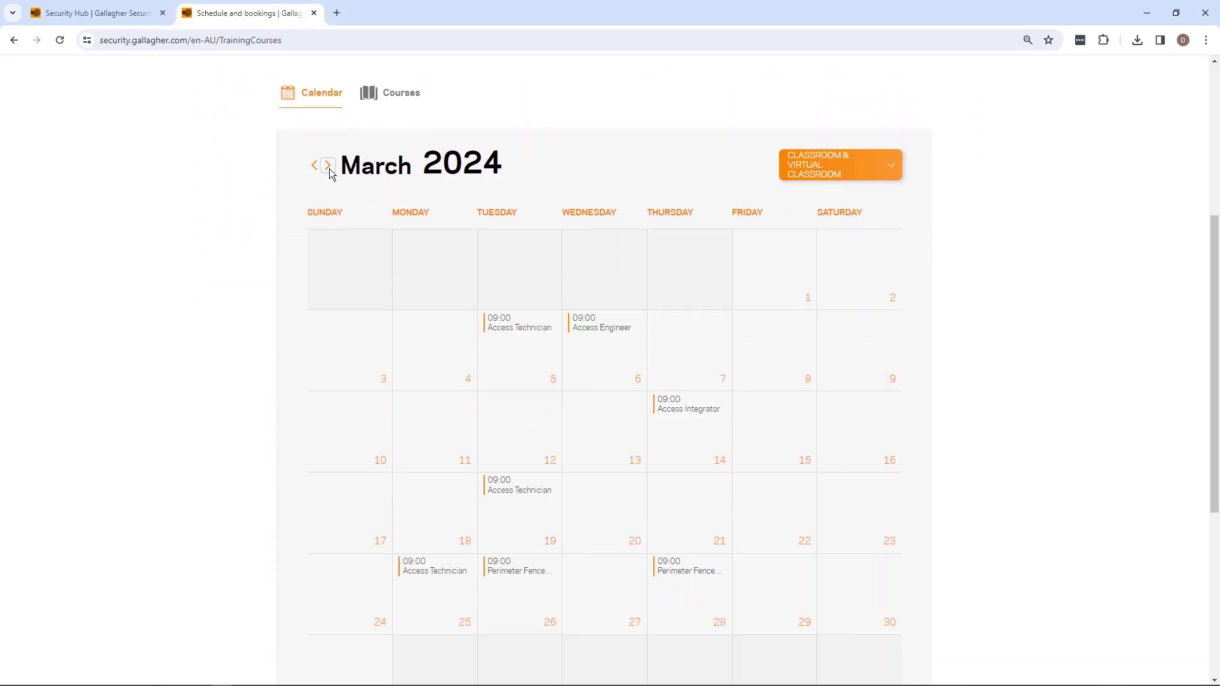
pyautogui.click(328, 167)
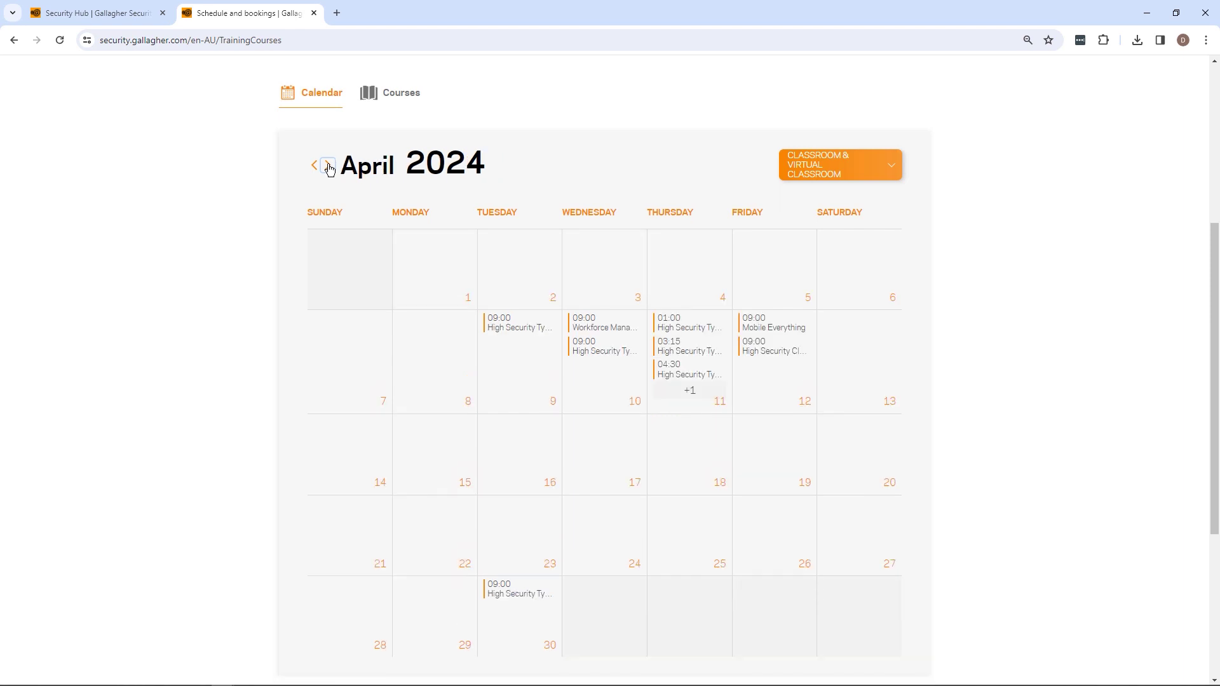
pyautogui.click(329, 167)
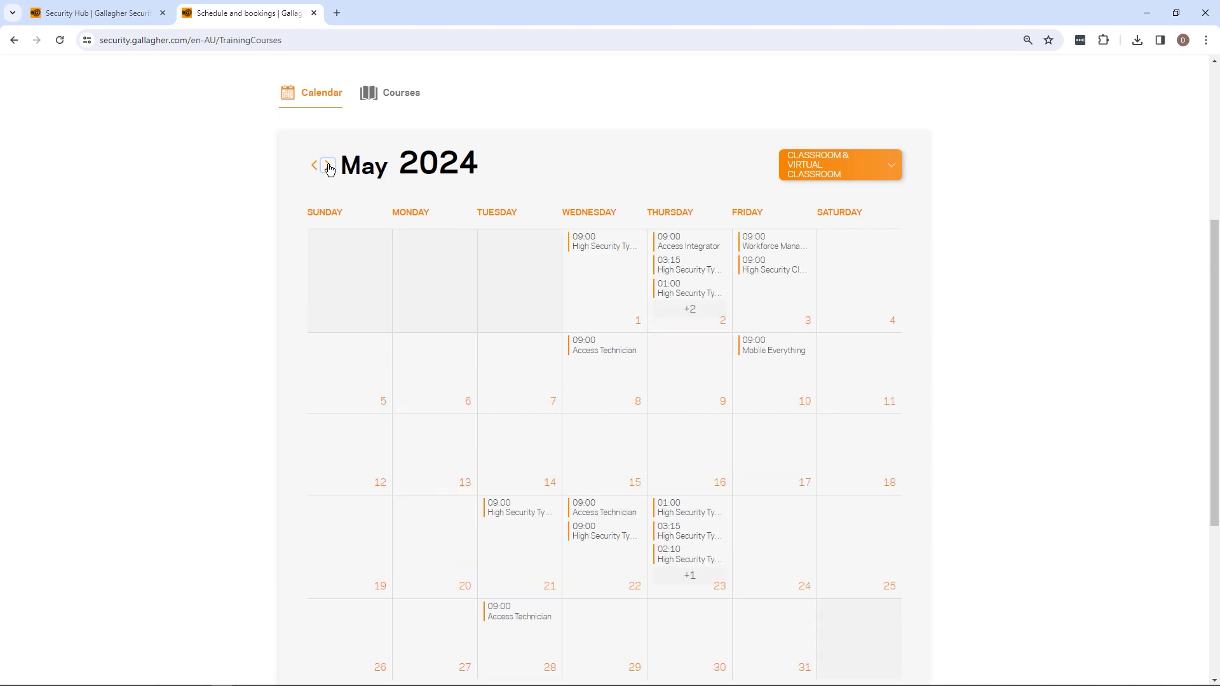
# Switch the Schedule and bookings page from the calendar to the Courses list
pyautogui.scroll(3, 330, 169)
pyautogui.scroll(3, 328, 165)
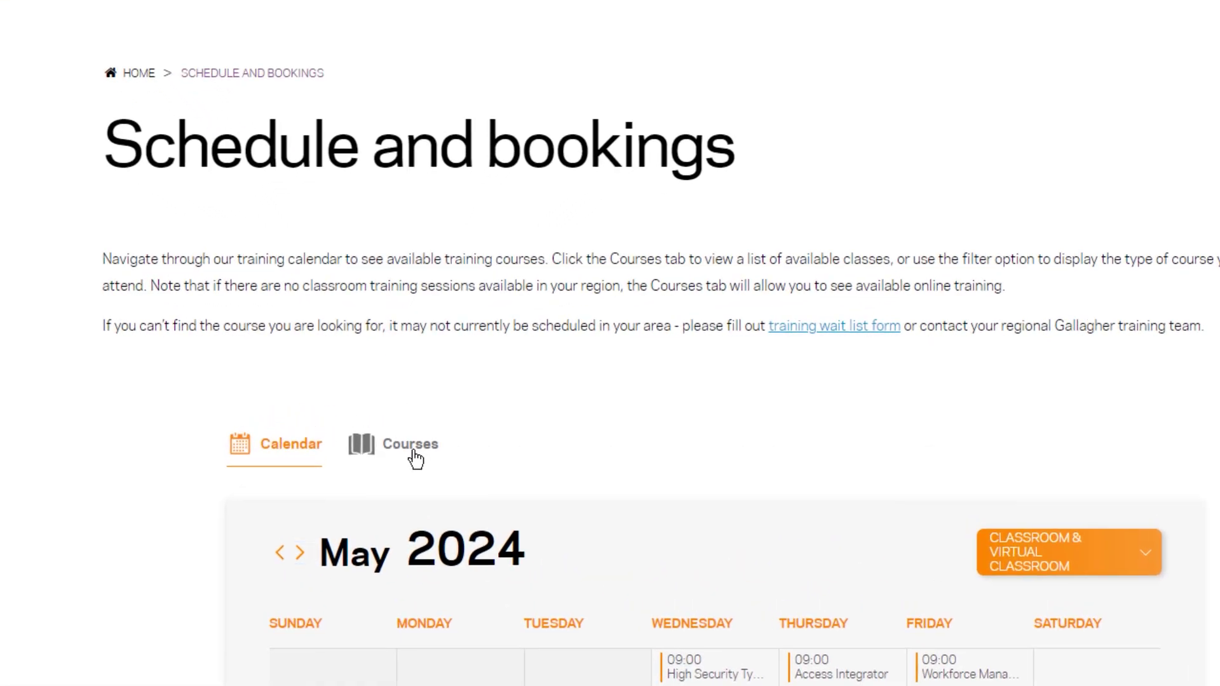
pyautogui.click(410, 445)
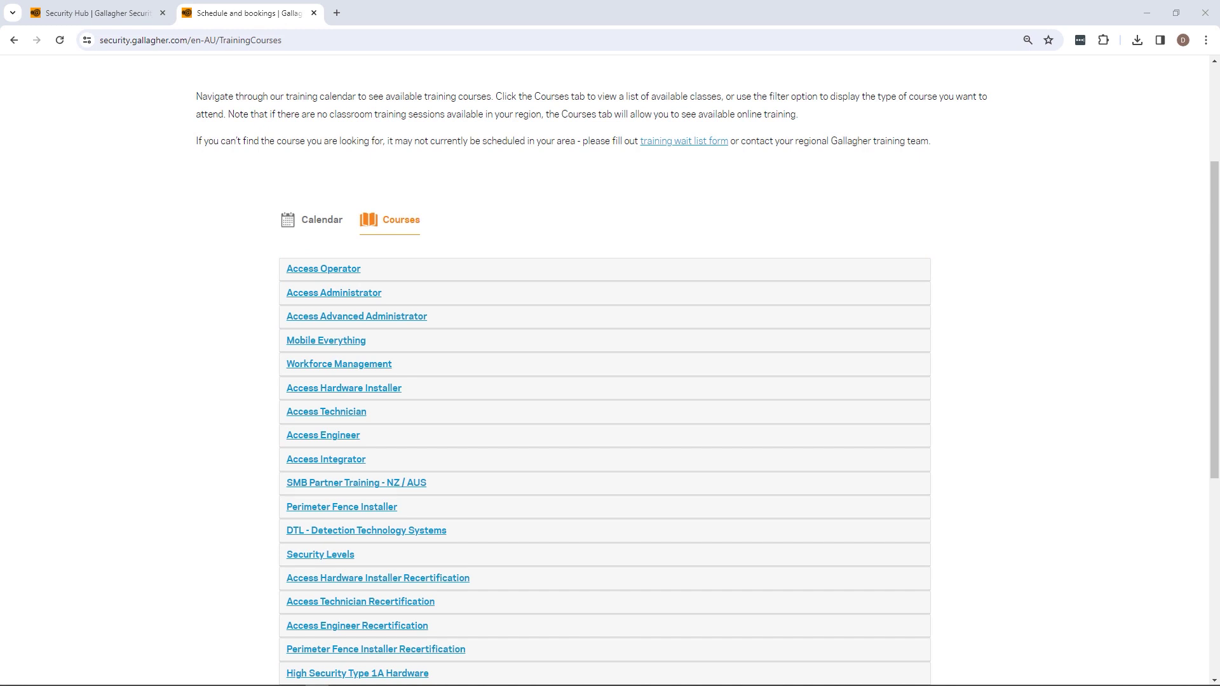
# Expand the Access Technician course schedule and register for its online session
pyautogui.scroll(-1, 525, 238)
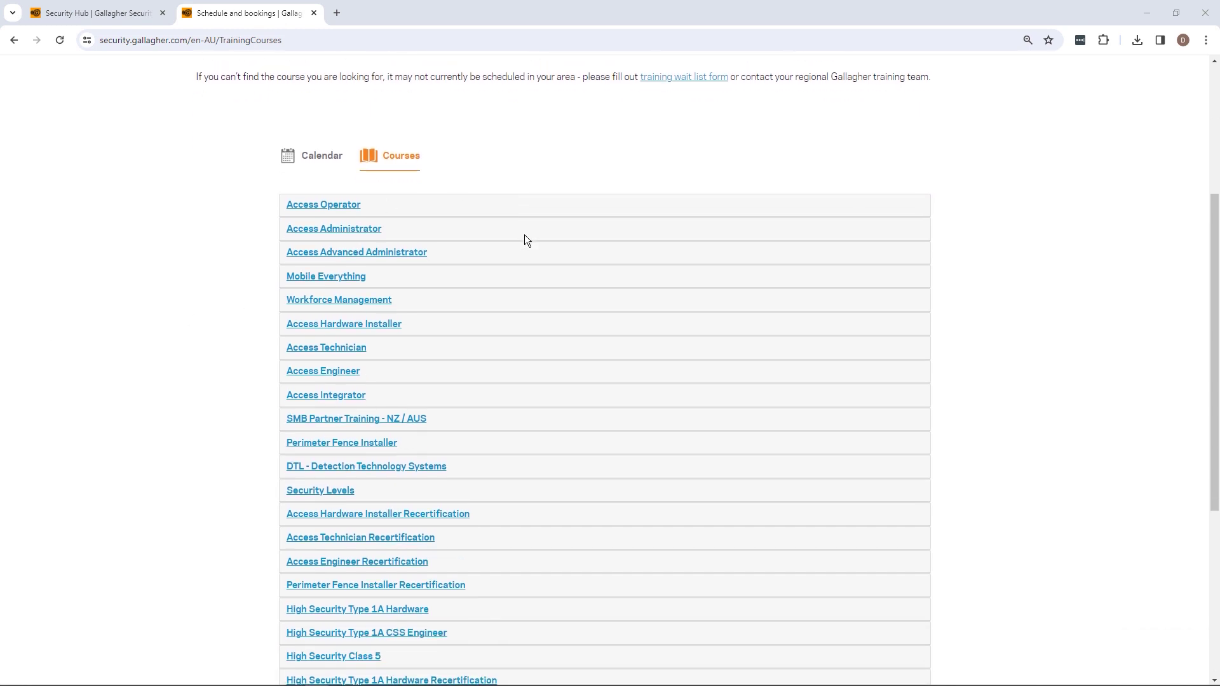
pyautogui.scroll(-2, 525, 240)
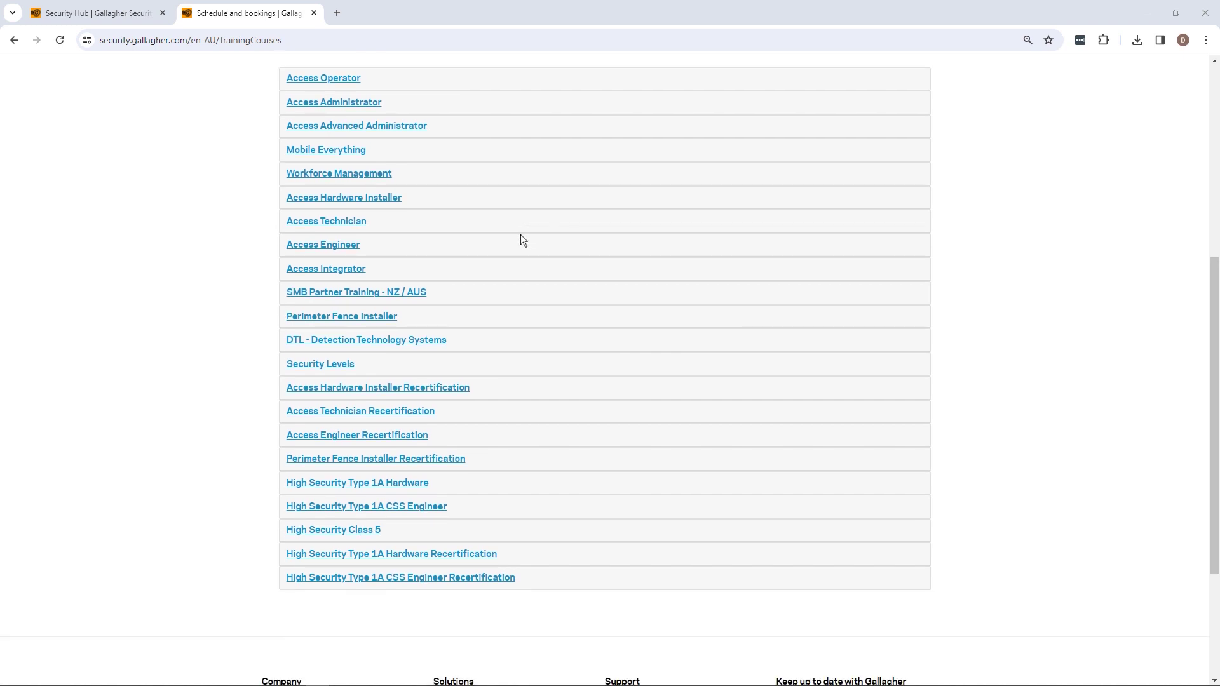
pyautogui.click(327, 222)
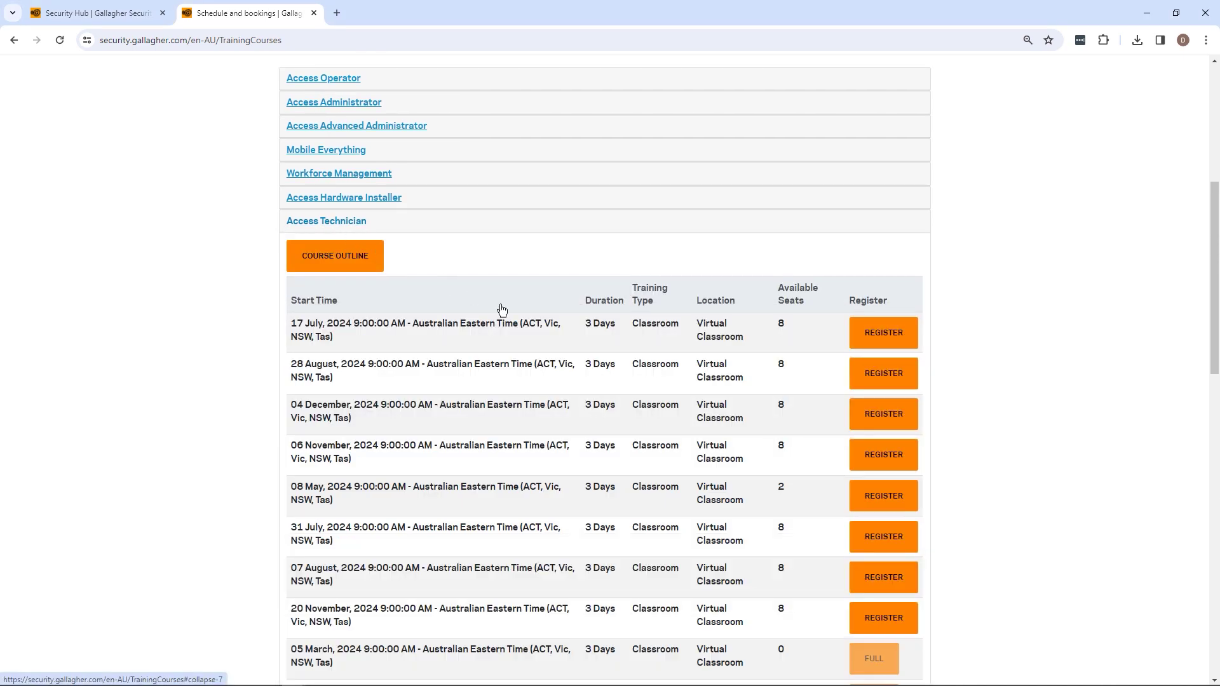
pyautogui.scroll(-2, 740, 421)
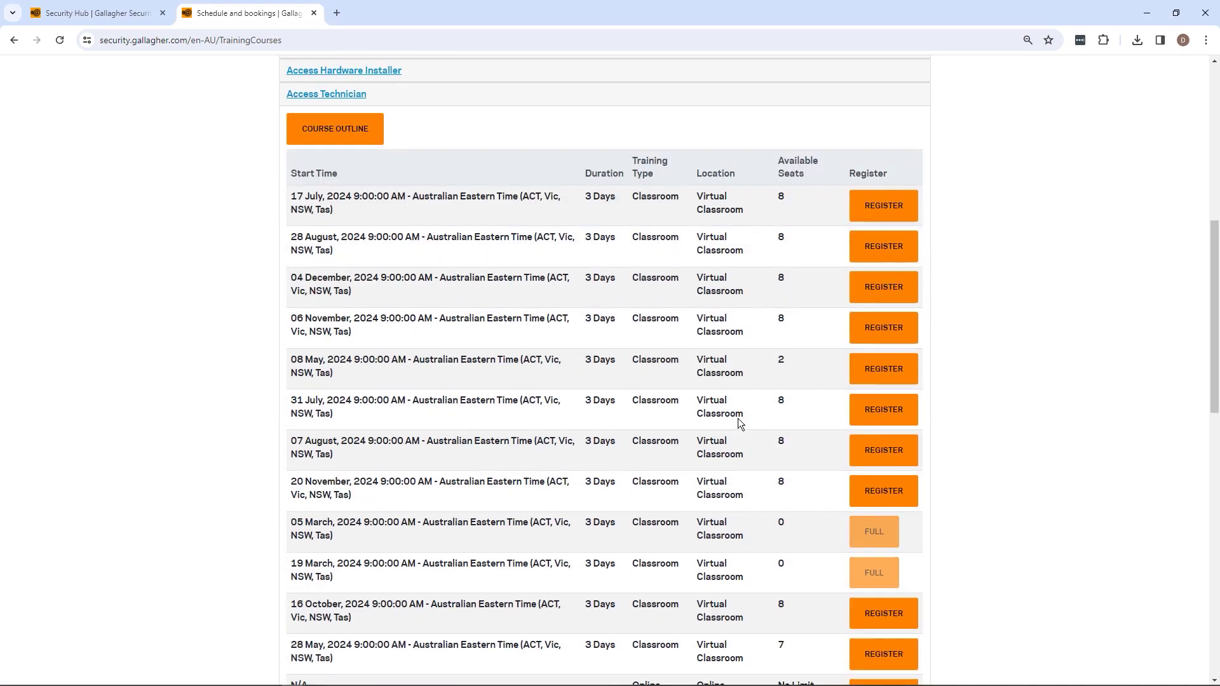
pyautogui.scroll(-4, 737, 418)
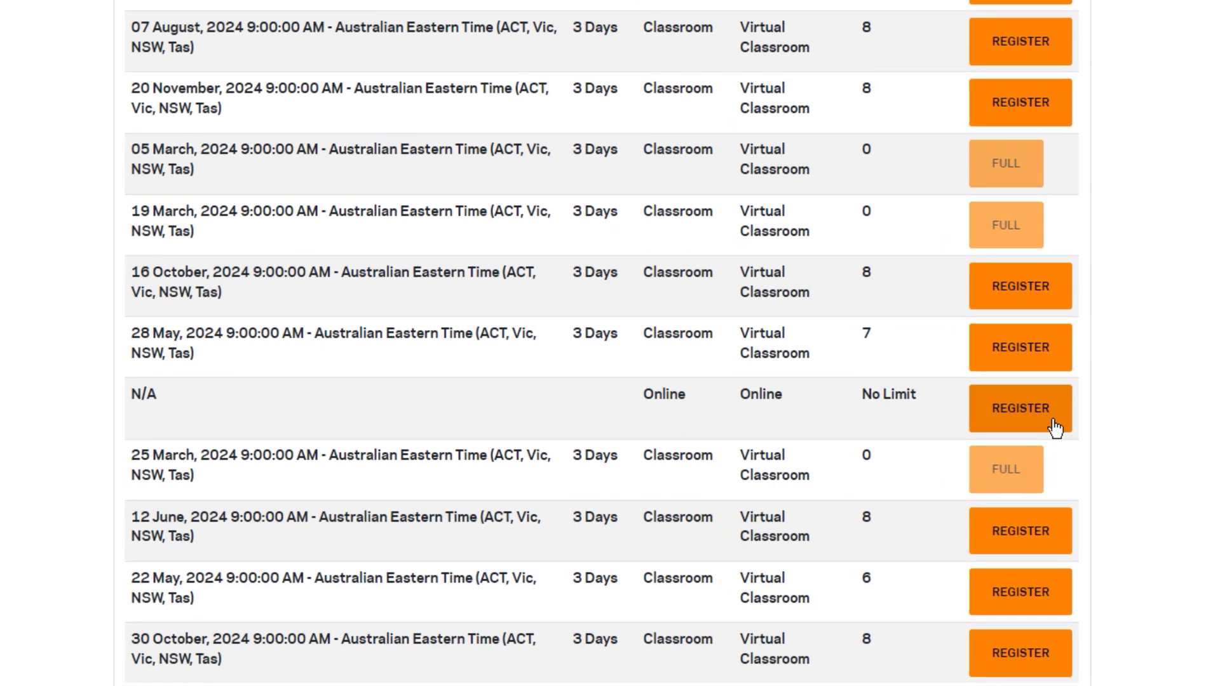
pyautogui.click(1053, 423)
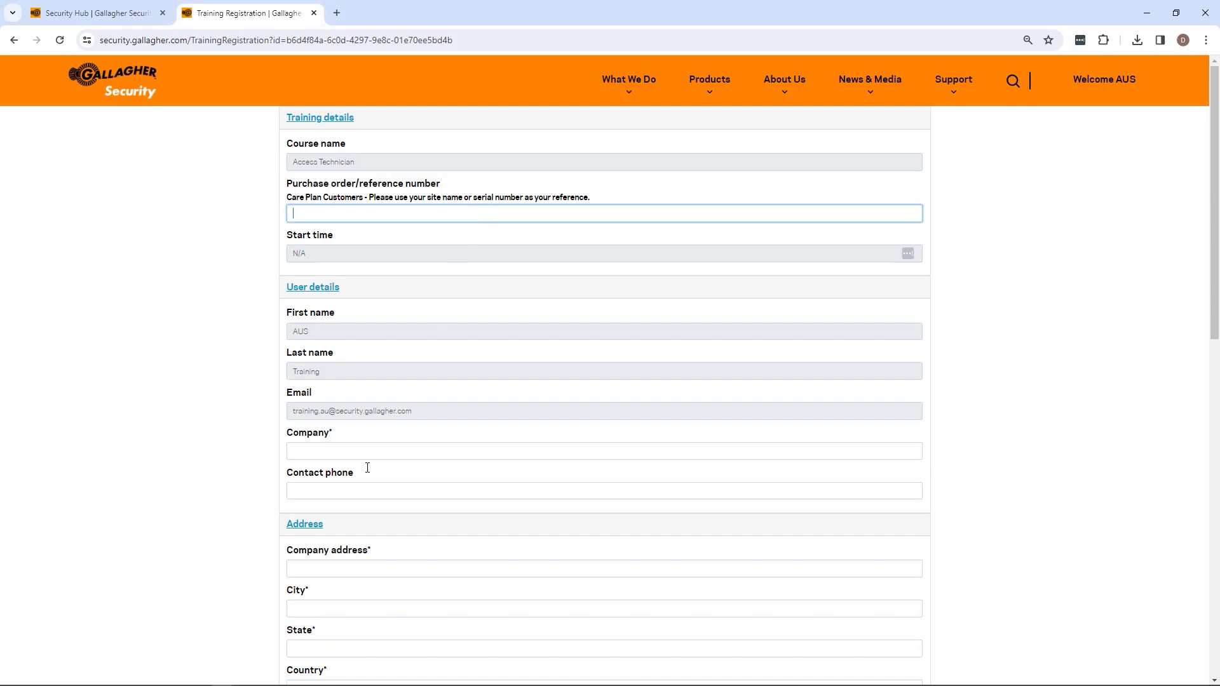
# Review the prefilled Training Registration form and select the purchase order/reference field
pyautogui.scroll(-7, 366, 467)
pyautogui.scroll(-4, 367, 468)
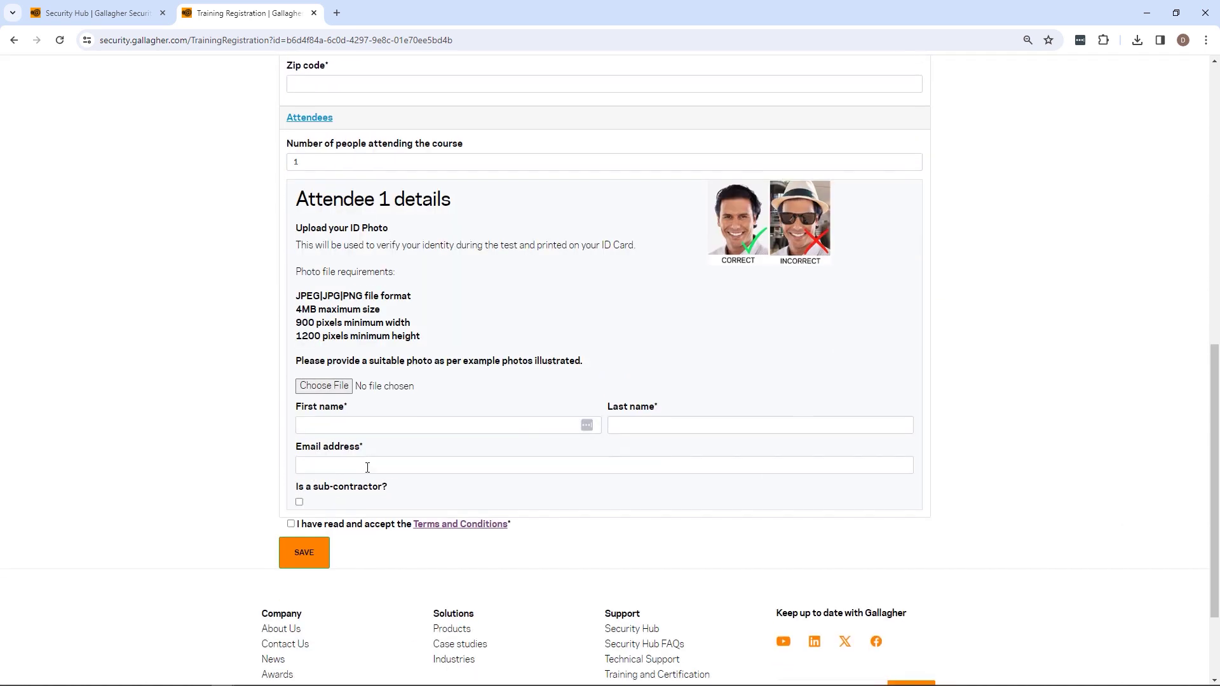
pyautogui.scroll(3, 368, 469)
pyautogui.scroll(8, 368, 468)
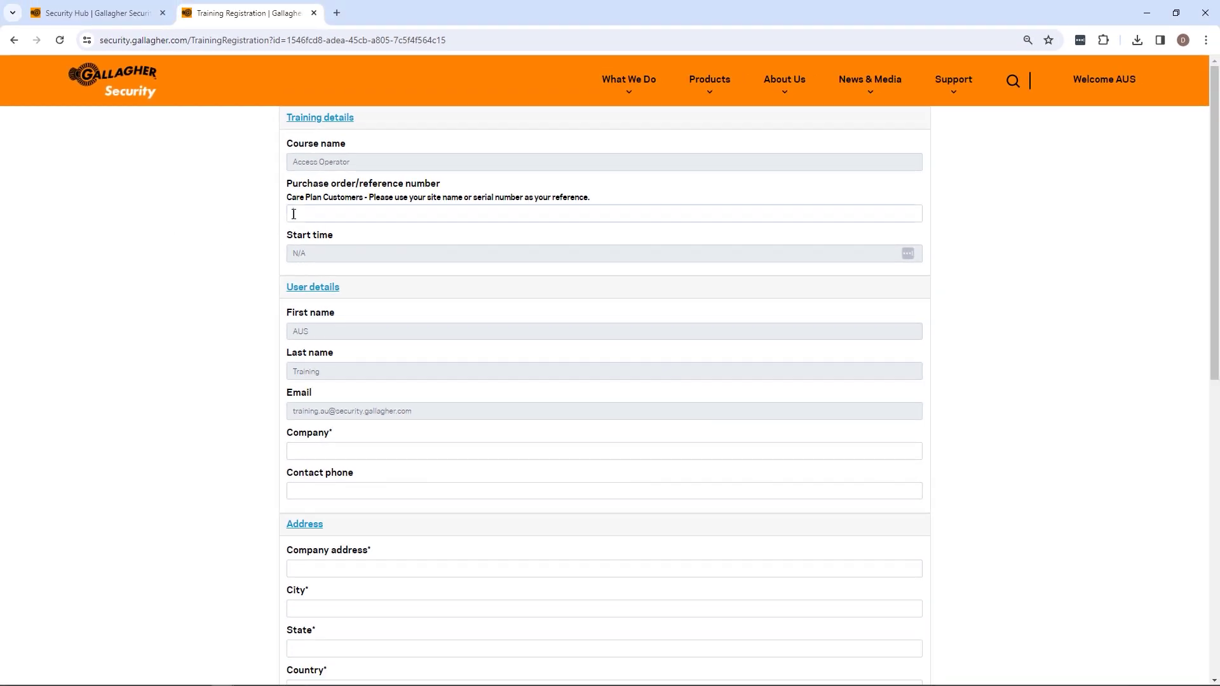
pyautogui.click(294, 214)
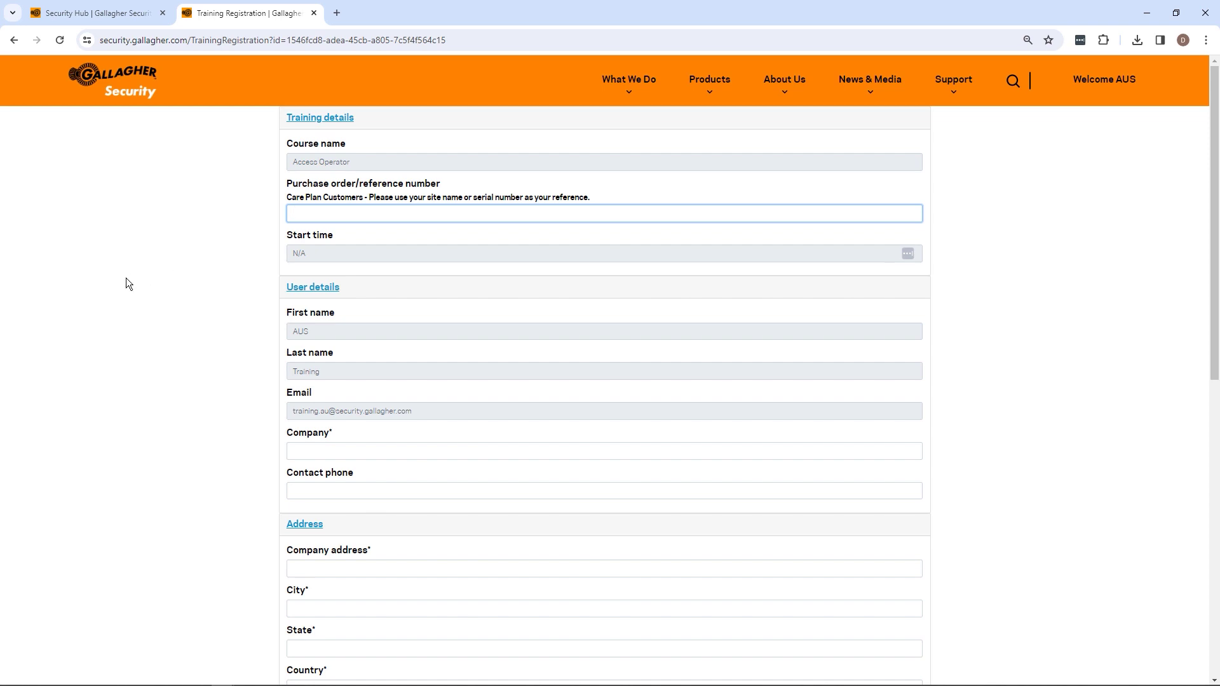
# Enter 0000 as the purchase order reference and scroll to the Attendees section
pyautogui.write('0000')
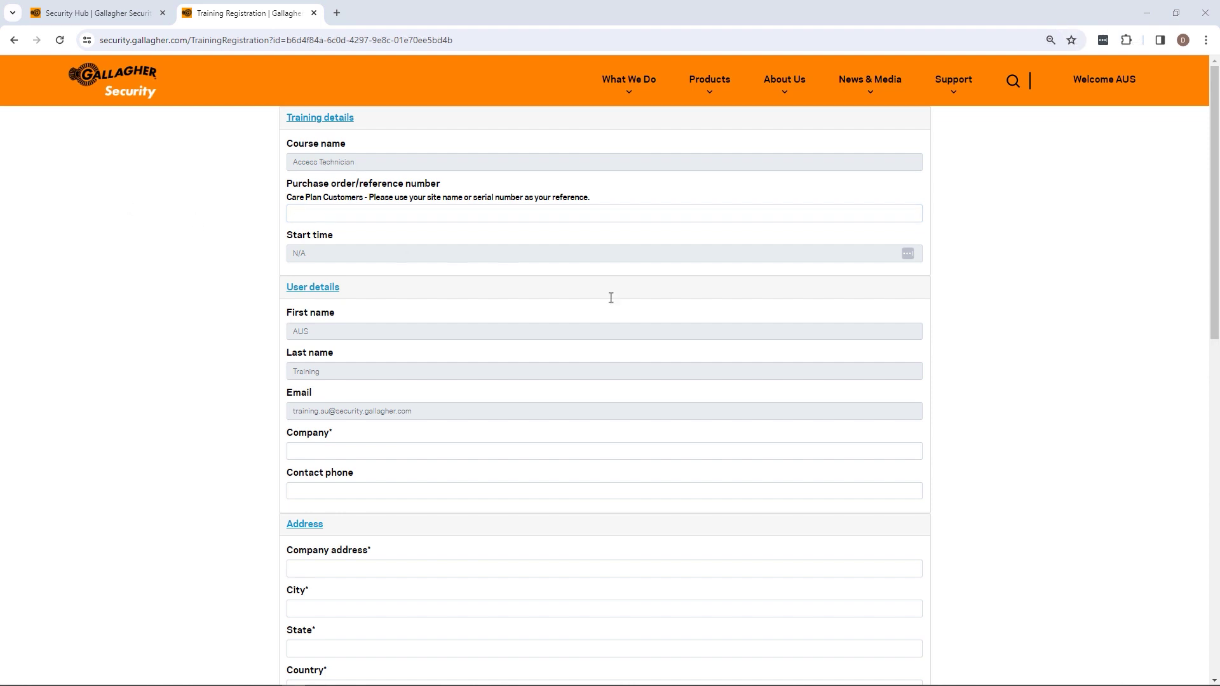
pyautogui.scroll(-1, 650, 310)
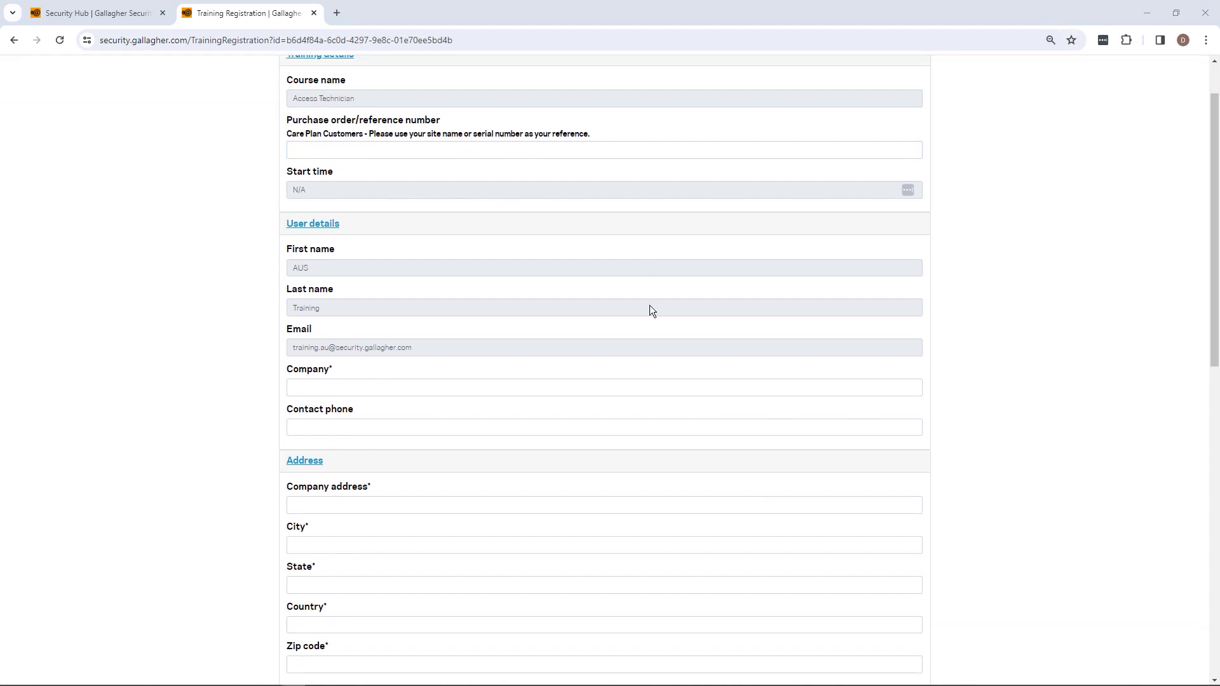
pyautogui.scroll(-6, 649, 310)
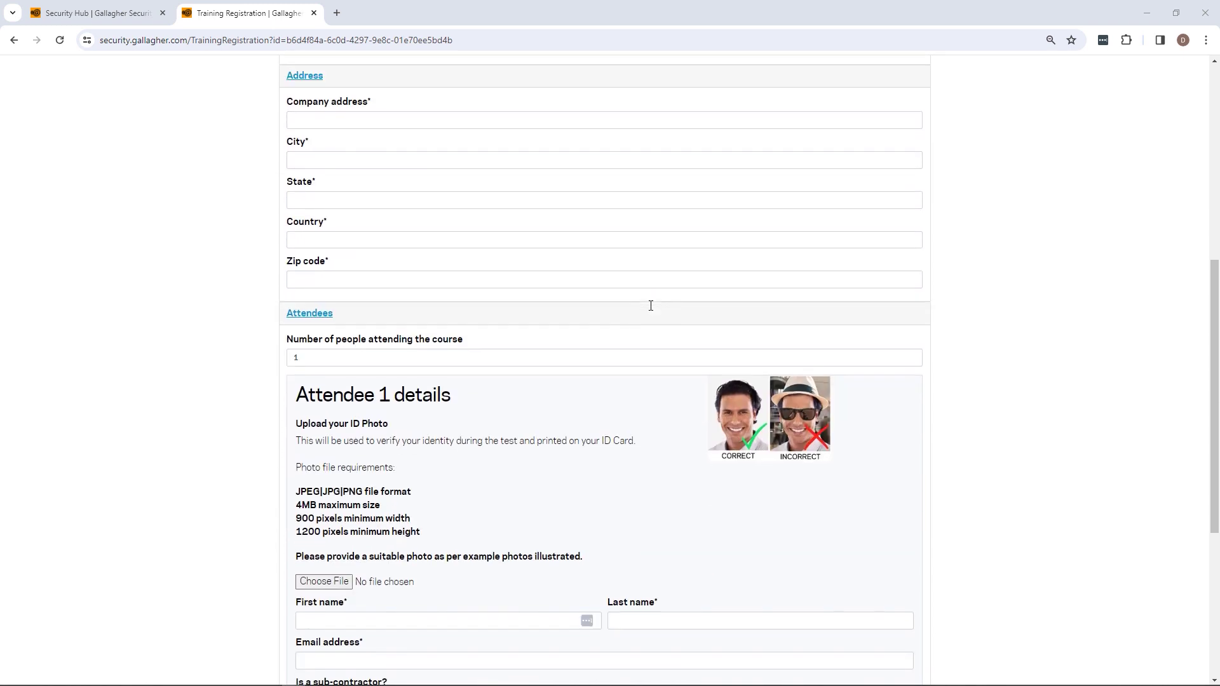
pyautogui.scroll(-2, 651, 306)
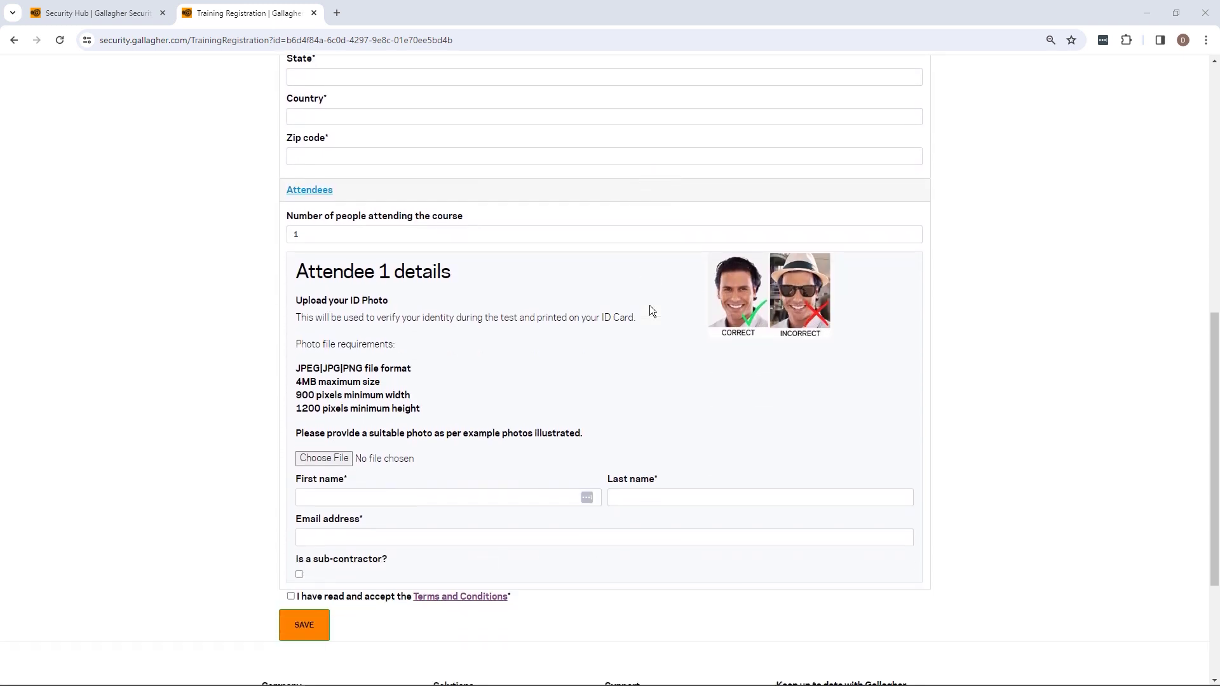
pyautogui.click(424, 242)
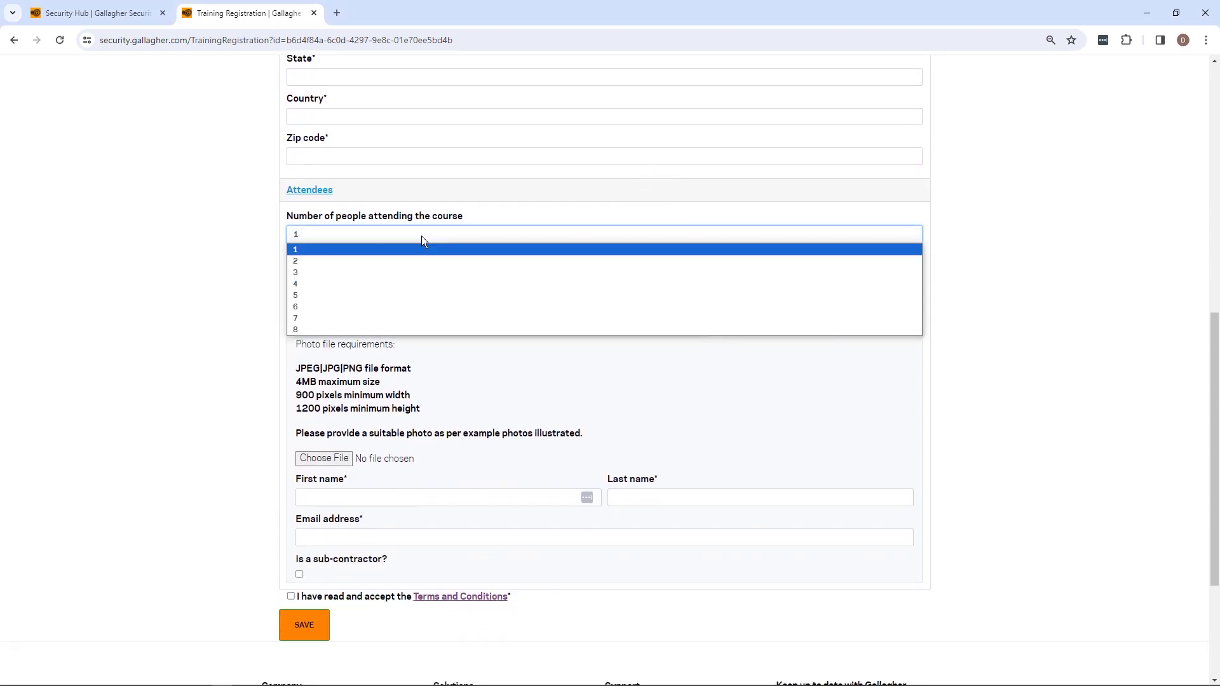
# Browse the attendee-count options and keep the count at 1
pyautogui.press('Down')
pyautogui.press('Down')
pyautogui.press('Down')
pyautogui.press('Down')
pyautogui.press('Down')
pyautogui.press('Down')
pyautogui.press('Down')
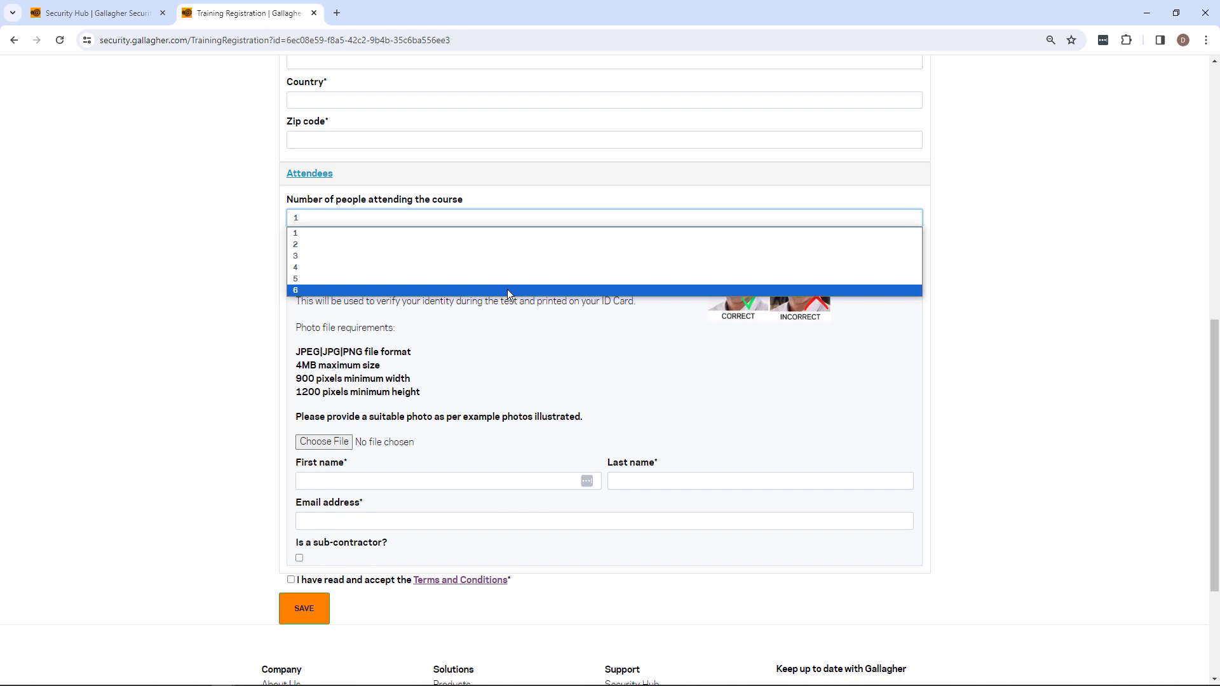
pyautogui.click(501, 234)
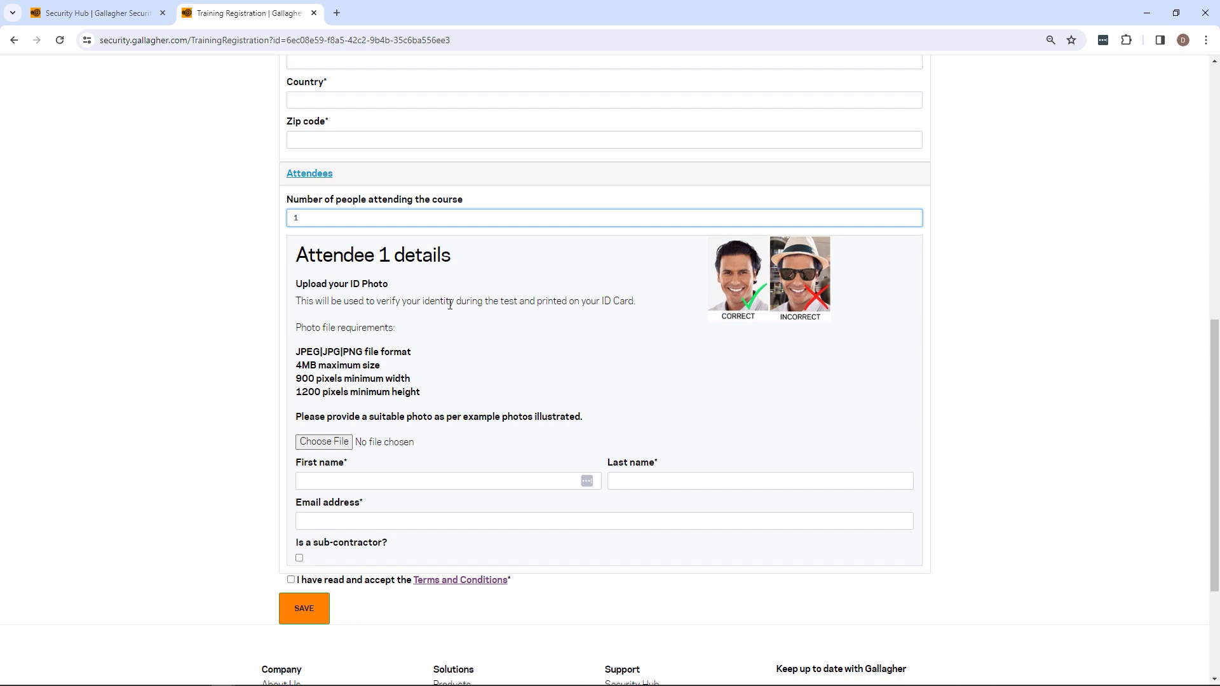
# Upload Online training enrolments.png as Attendee 1's ID photo and fill in the attendee's first name, last name and email
pyautogui.click(315, 442)
pyautogui.doubleClick(142, 138)
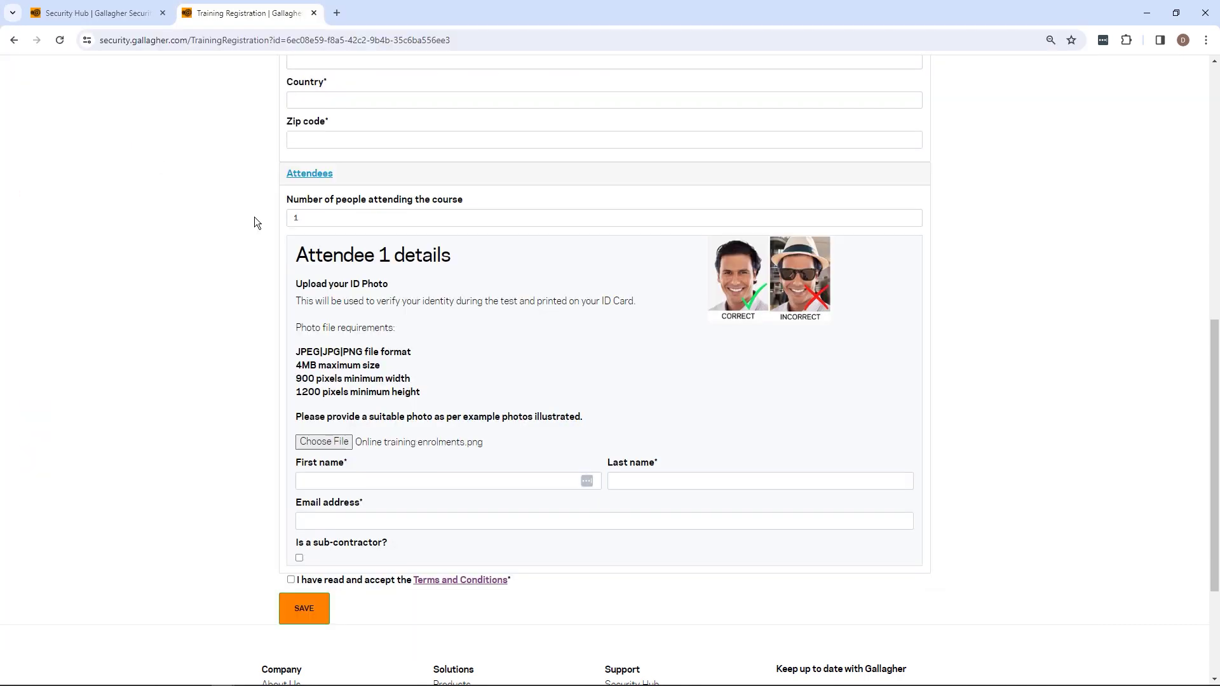
pyautogui.click(363, 482)
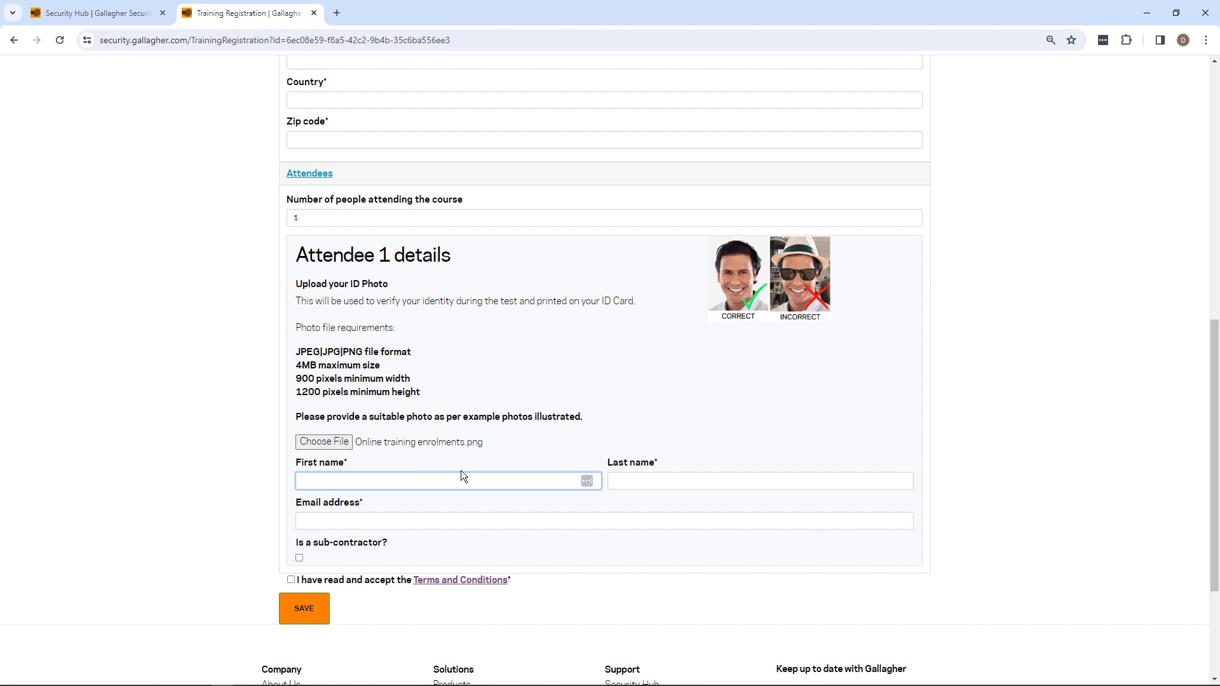
pyautogui.write('Jane')
pyautogui.press('Tab')
pyautogui.write('Doe')
pyautogui.press('Tab')
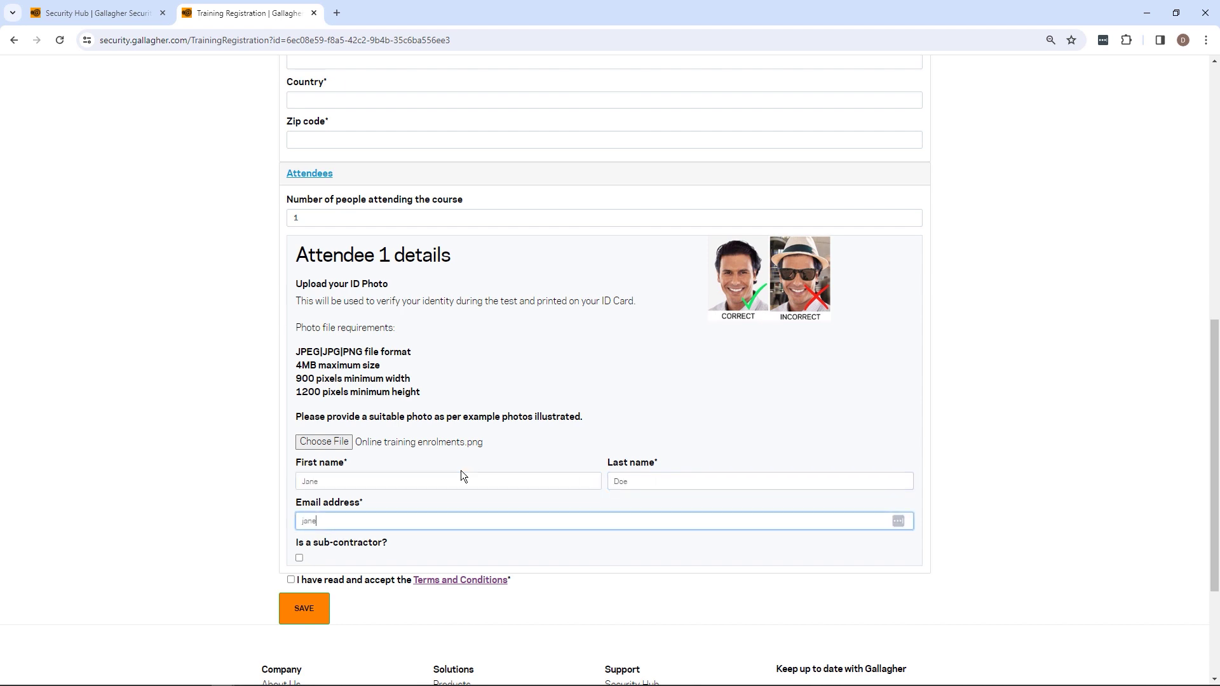
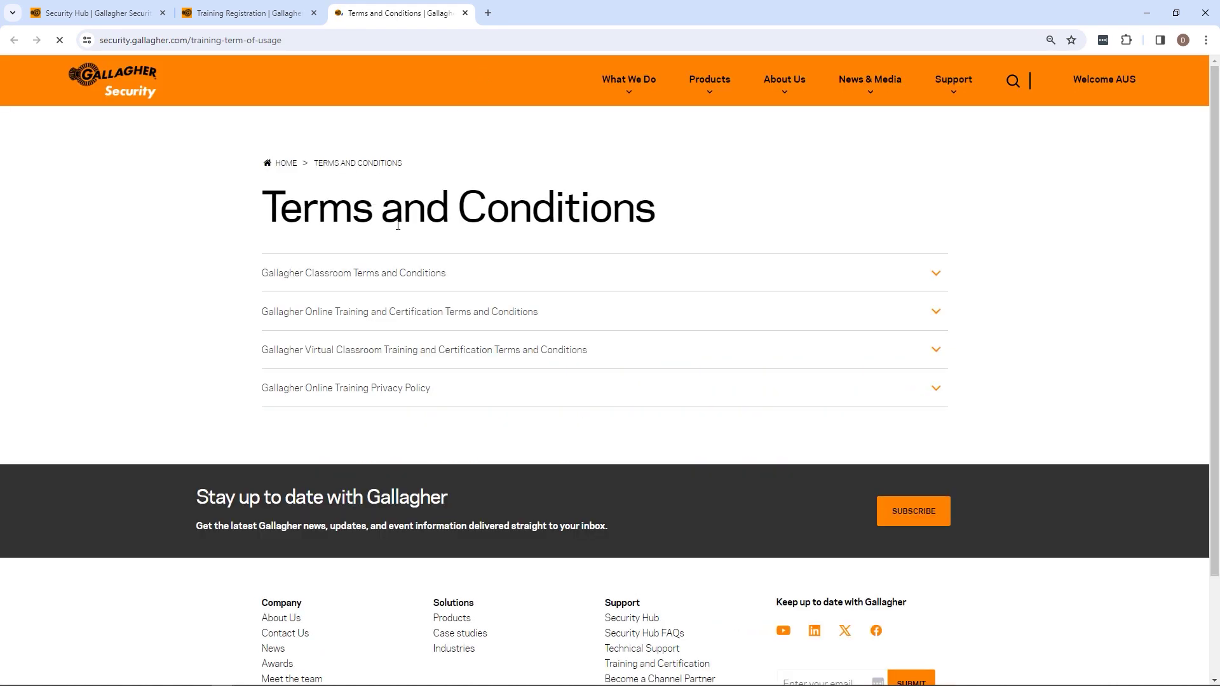
# Expand and read the Gallagher Classroom and Online Training and Certification terms
pyautogui.click(417, 273)
pyautogui.scroll(-3, 468, 357)
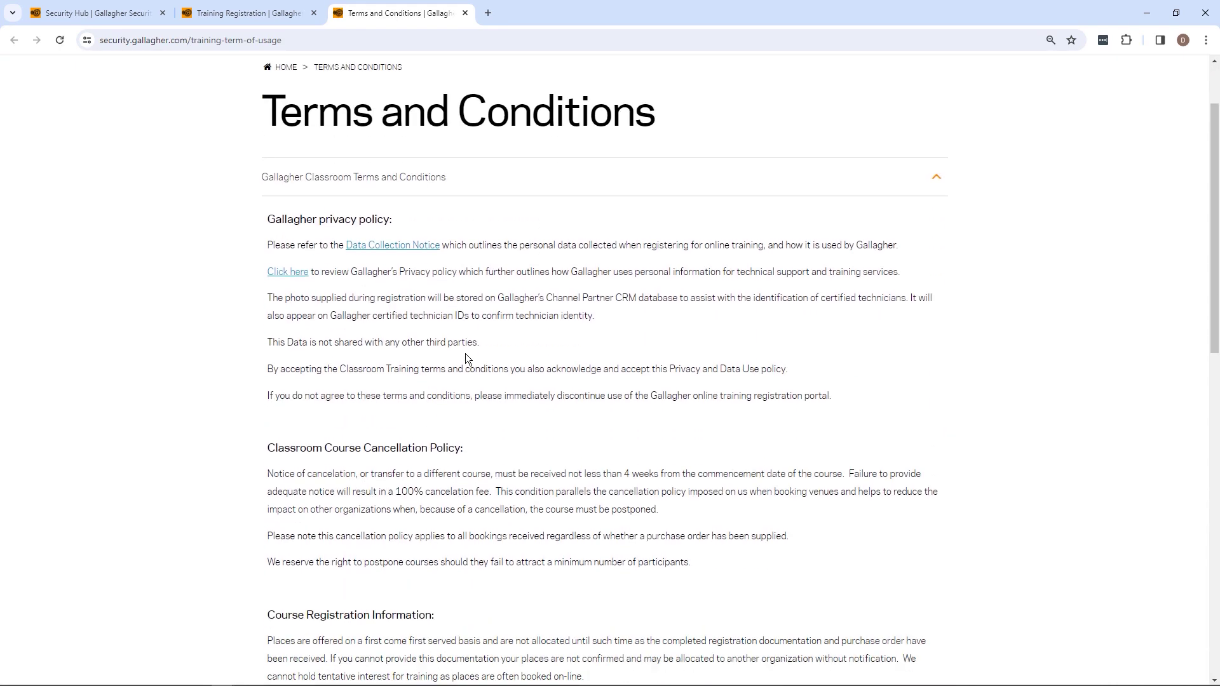
pyautogui.scroll(-3, 537, 354)
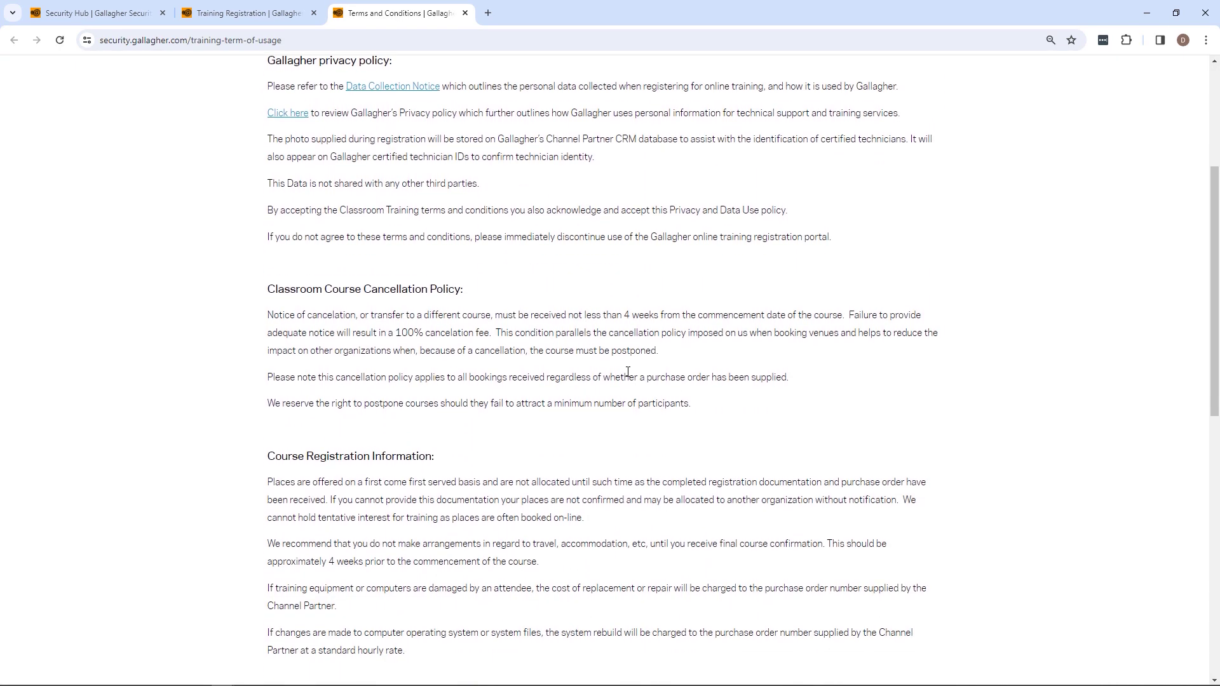
pyautogui.scroll(-4, 636, 375)
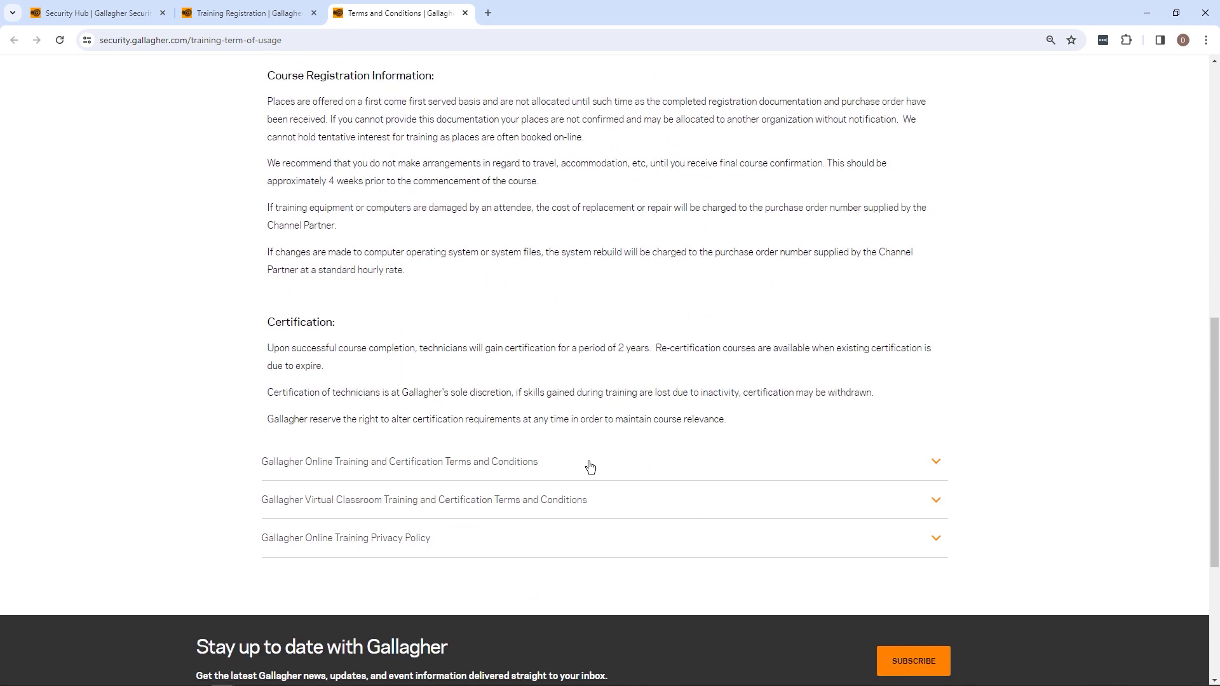
pyautogui.click(590, 468)
pyautogui.scroll(-12, 590, 468)
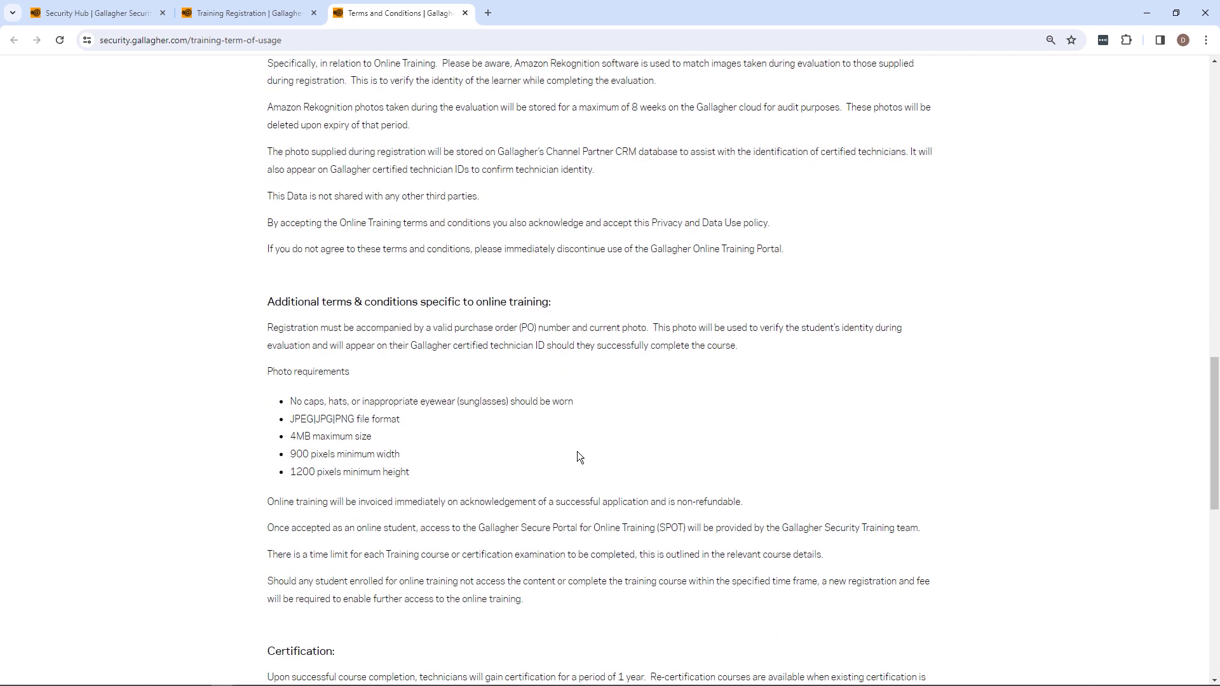
pyautogui.scroll(-4, 563, 469)
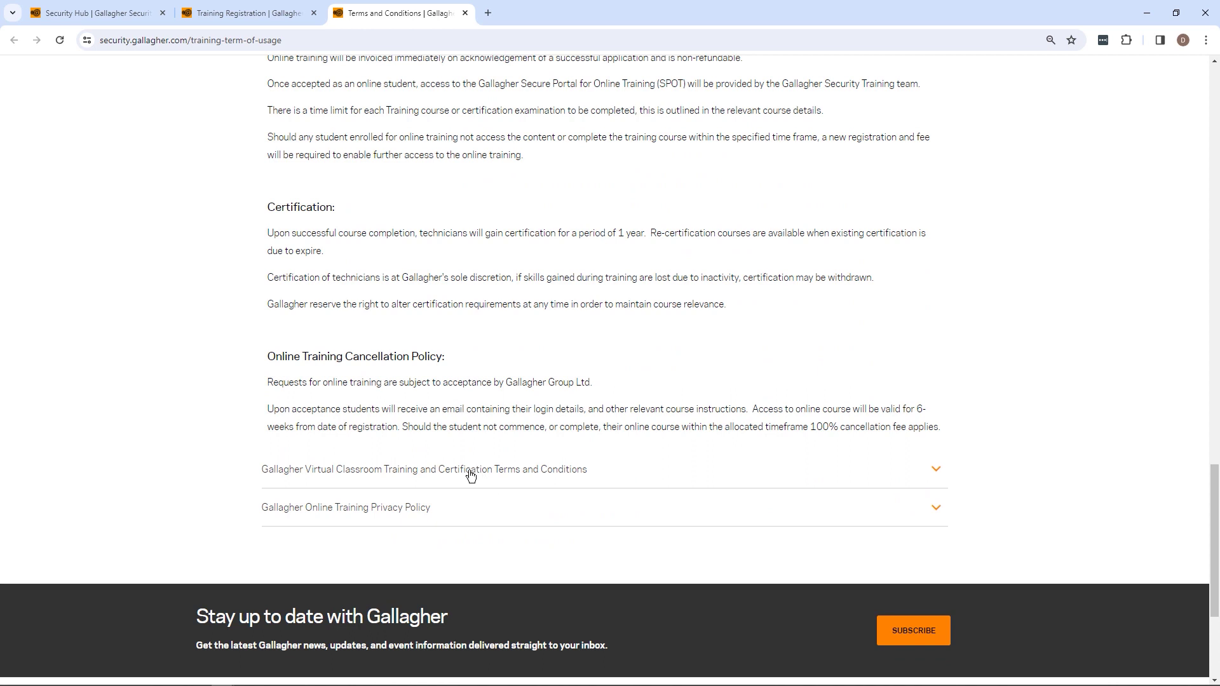
# Expand and read the Virtual Classroom terms and the Online Training Privacy Policy
pyautogui.click(470, 474)
pyautogui.scroll(-11, 470, 471)
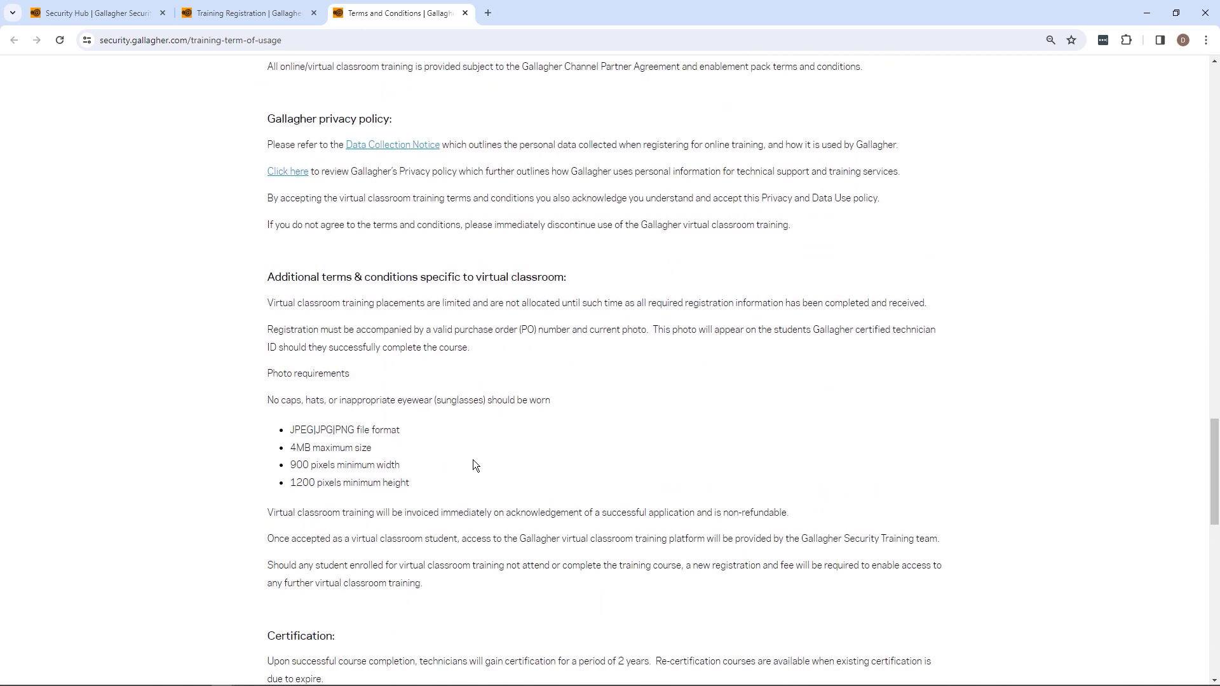
pyautogui.scroll(-6, 472, 466)
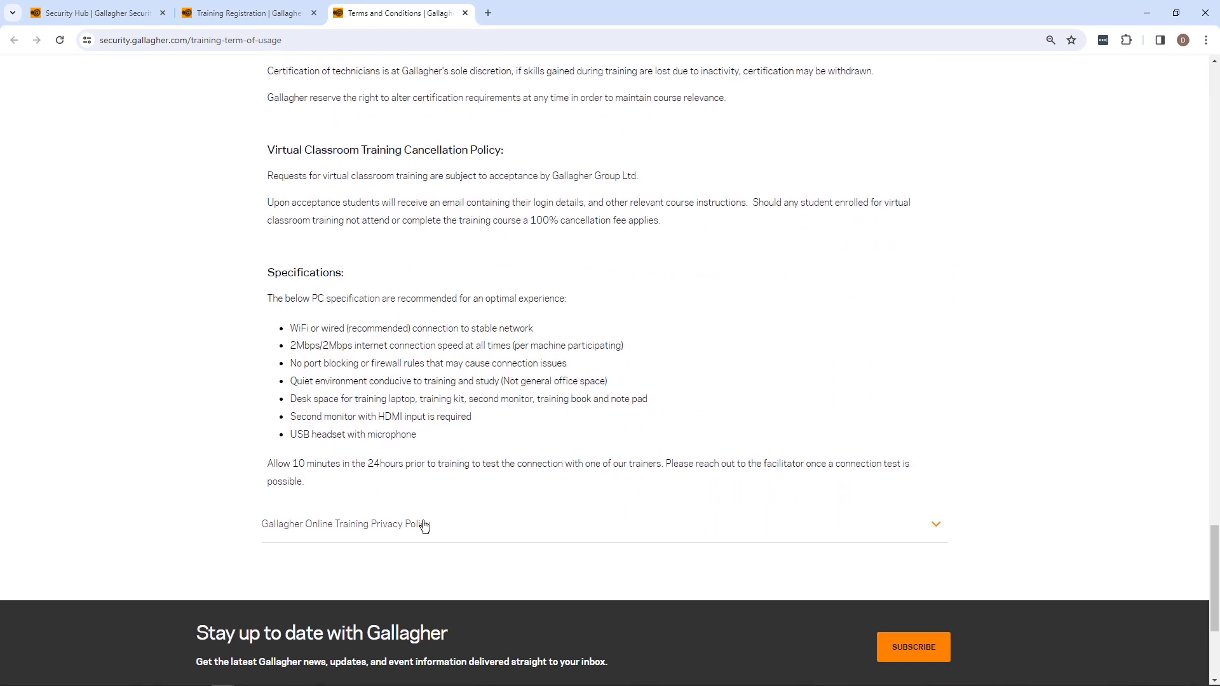
pyautogui.click(424, 524)
pyautogui.scroll(-10, 425, 471)
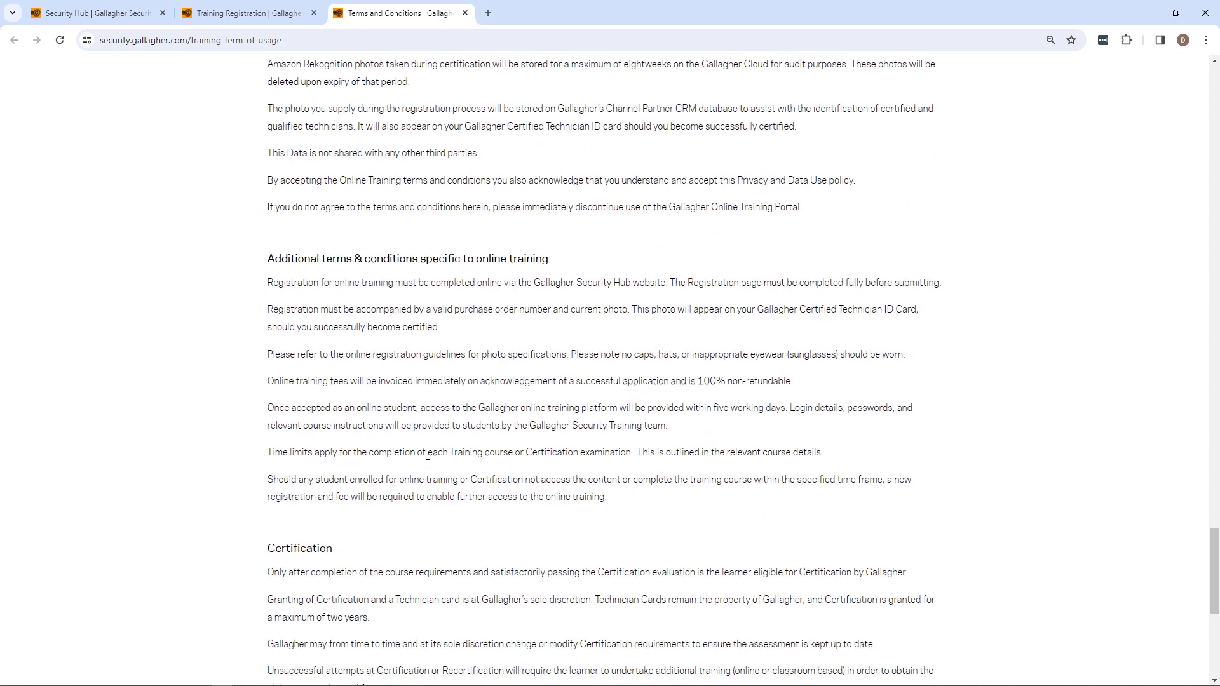
pyautogui.scroll(-3, 427, 465)
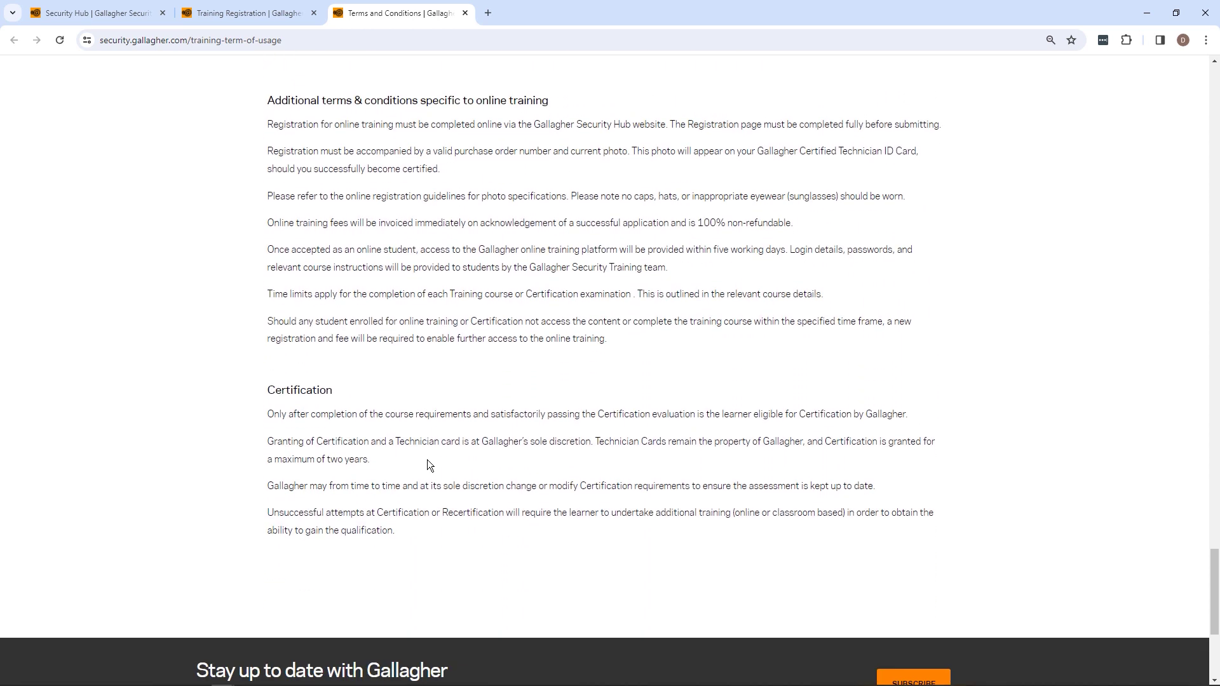
pyautogui.click(267, 21)
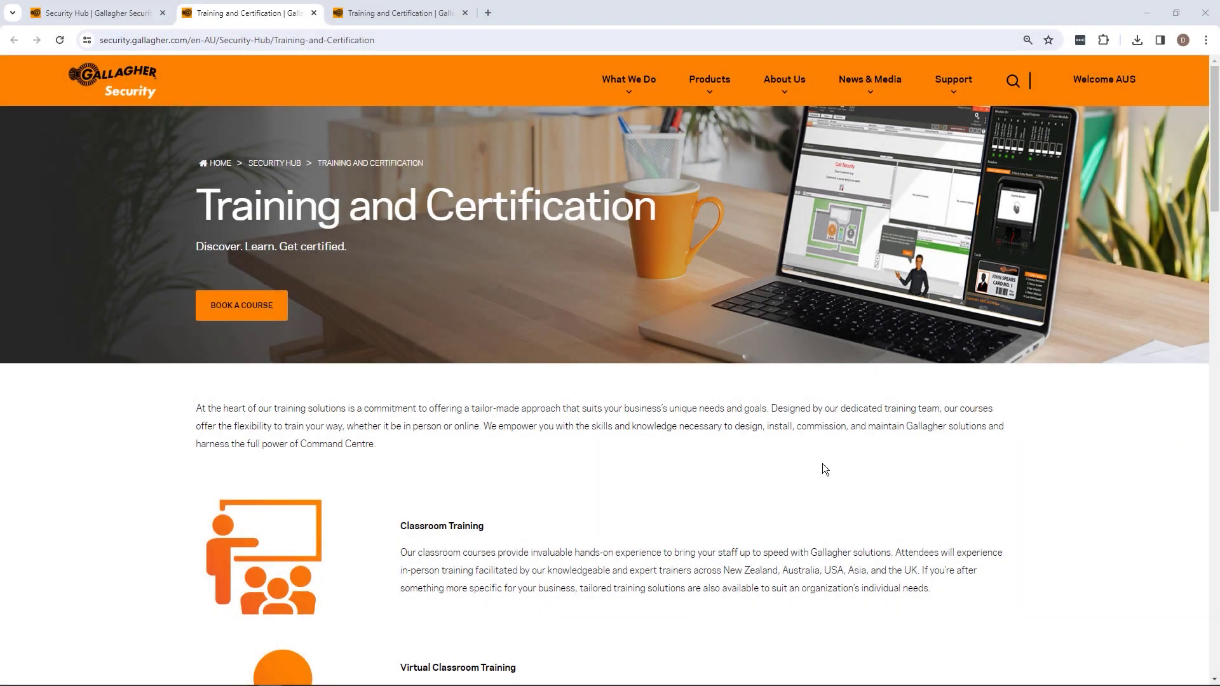
# Scroll down the Training and Certification page to the six 'What do I do next?' steps
pyautogui.scroll(-5, 1045, 405)
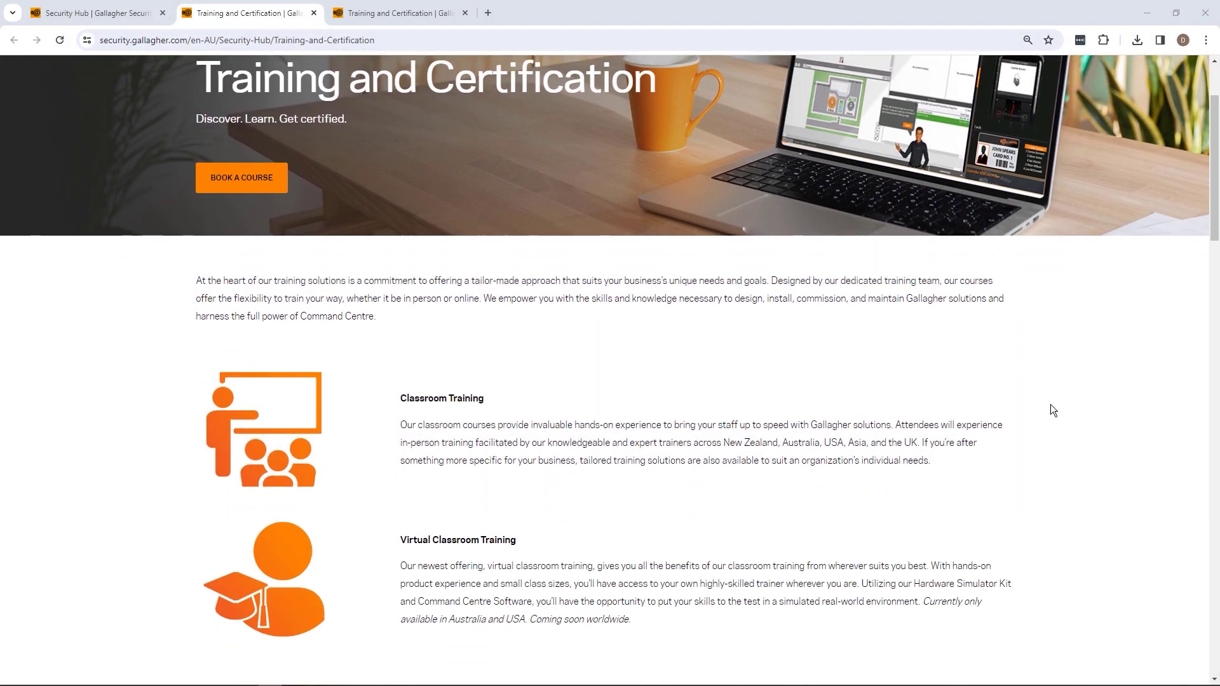
pyautogui.scroll(-4, 1050, 404)
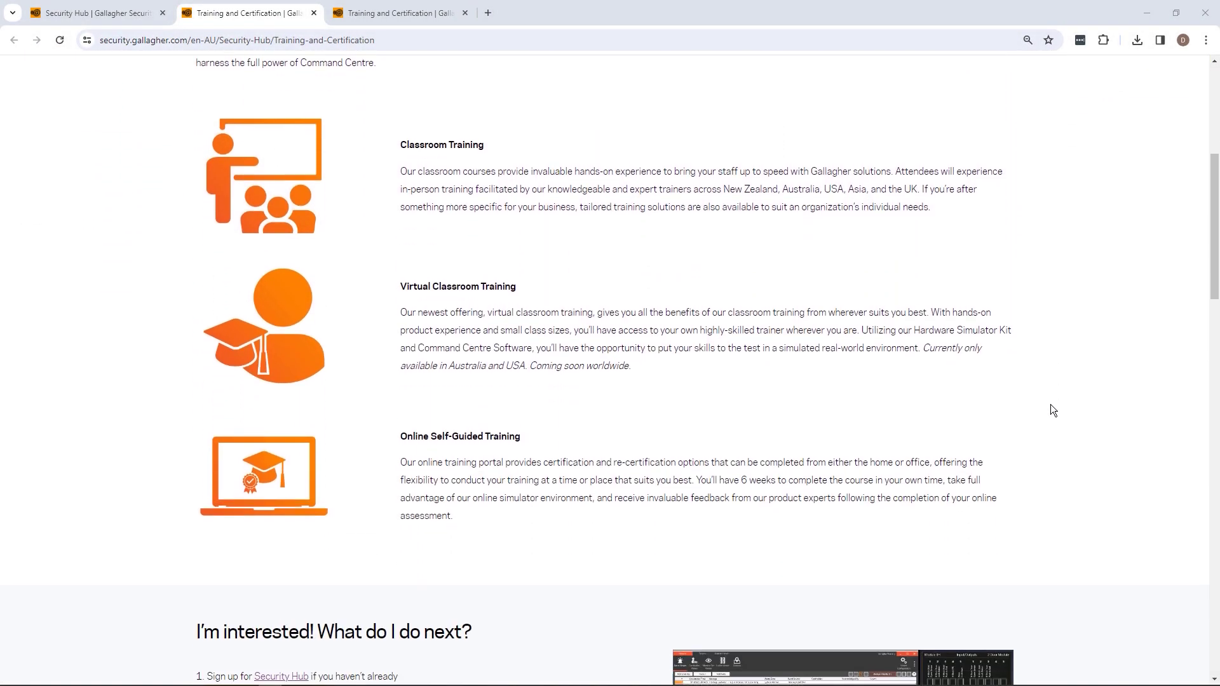
pyautogui.scroll(-2, 1050, 405)
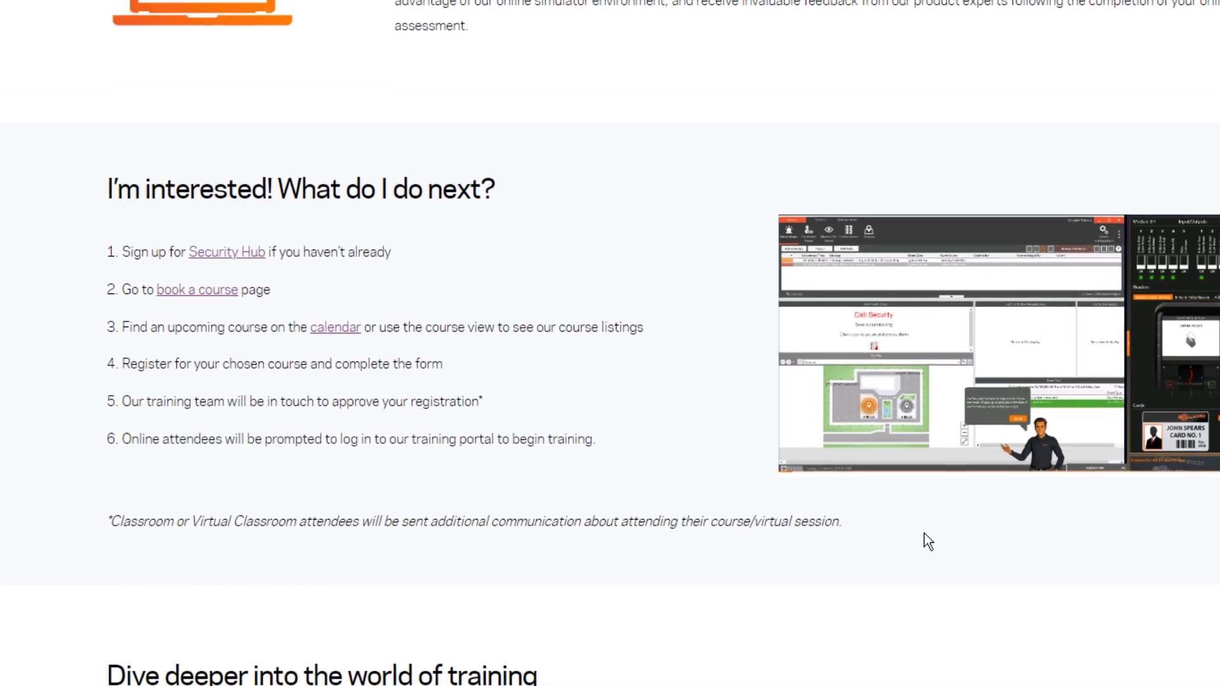
# Advance the 'Dive deeper into the world of training' carousel six cards so Course Outlines leads
pyautogui.scroll(-5, 776, 558)
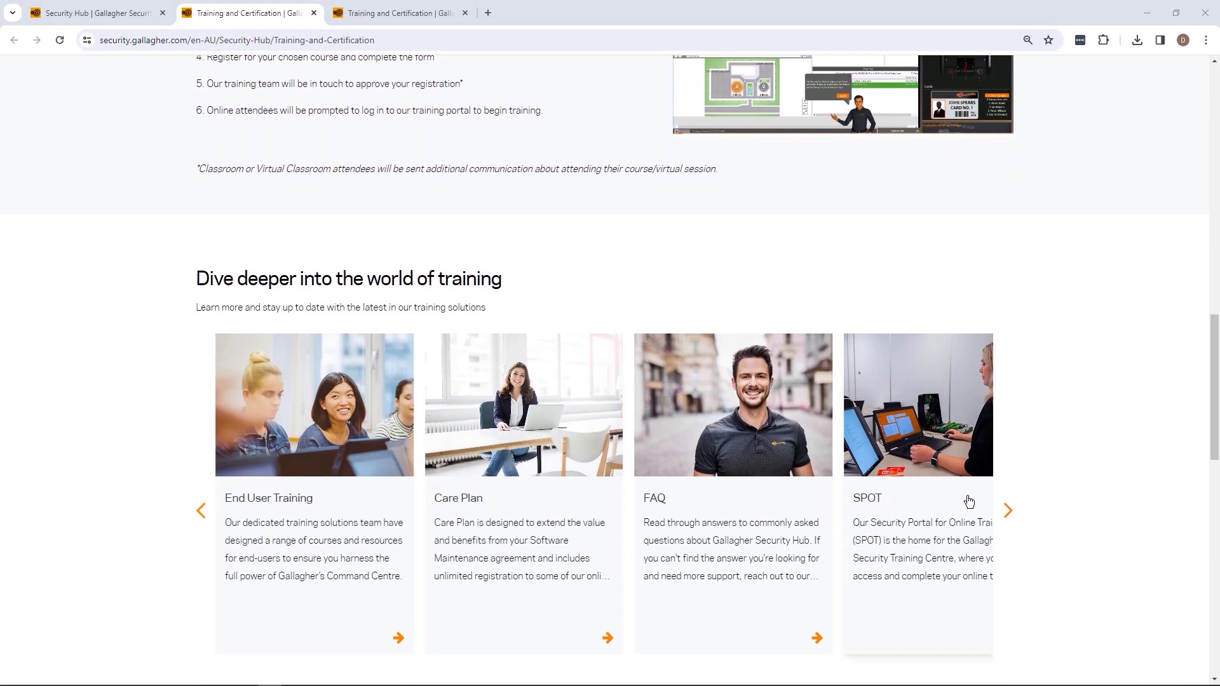
pyautogui.click(1014, 518)
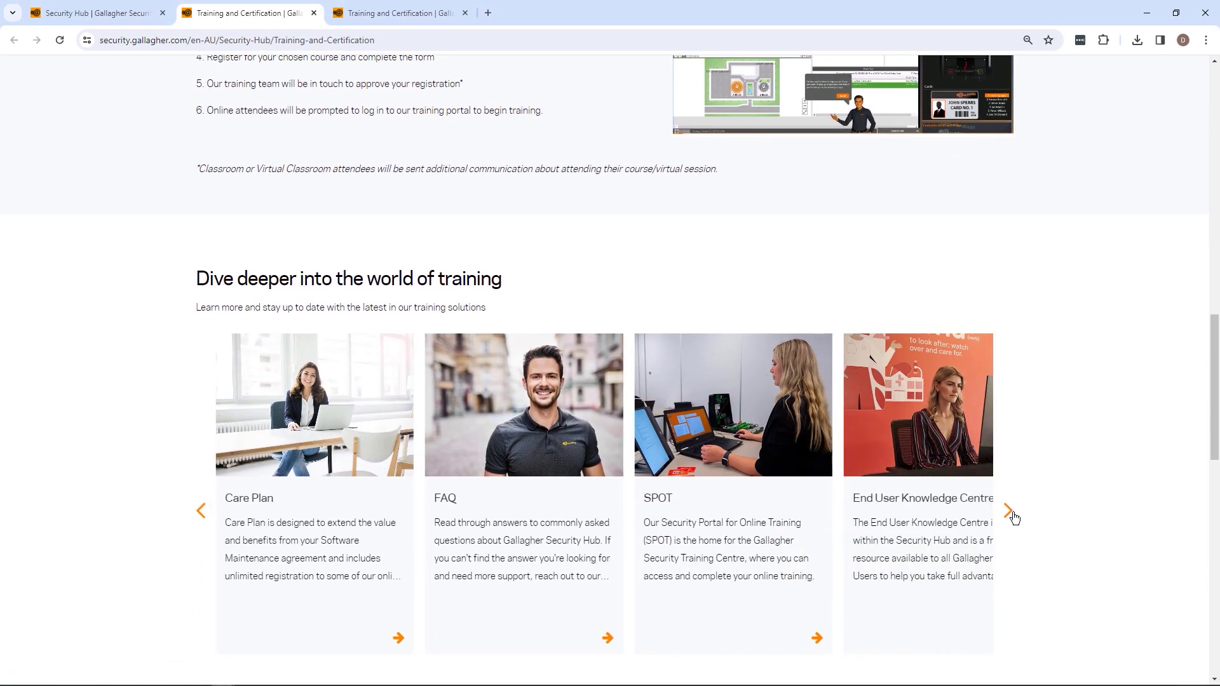
pyautogui.click(1015, 518)
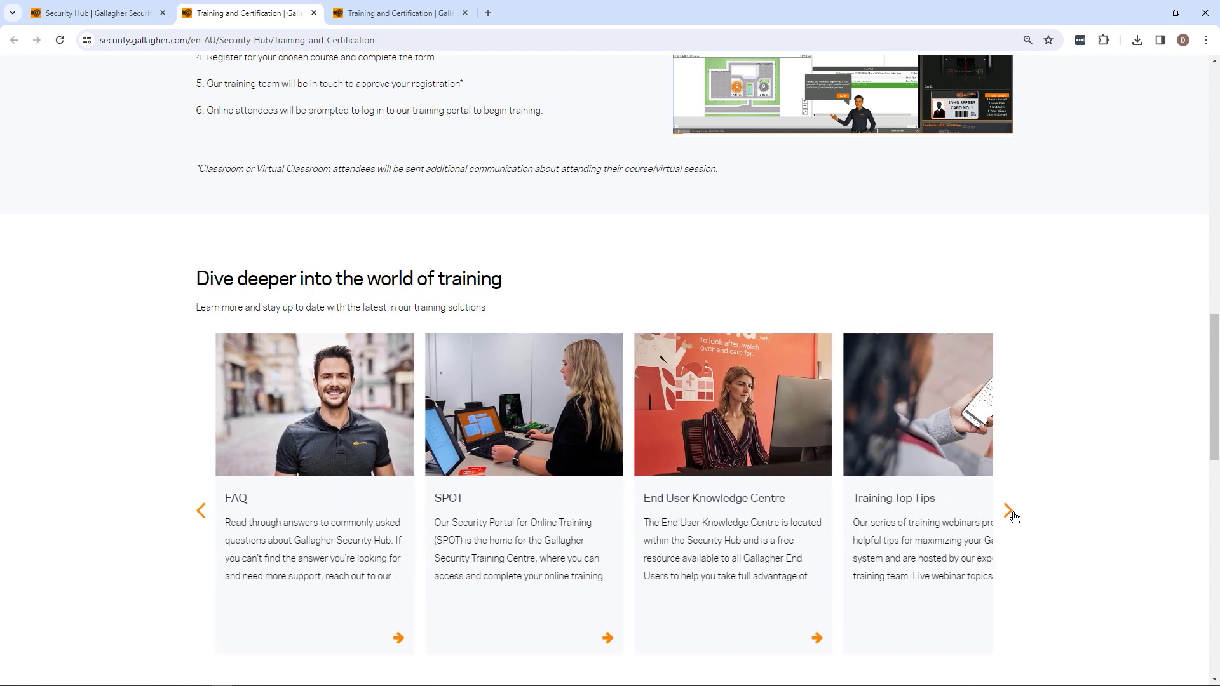
pyautogui.click(1014, 518)
pyautogui.click(1015, 518)
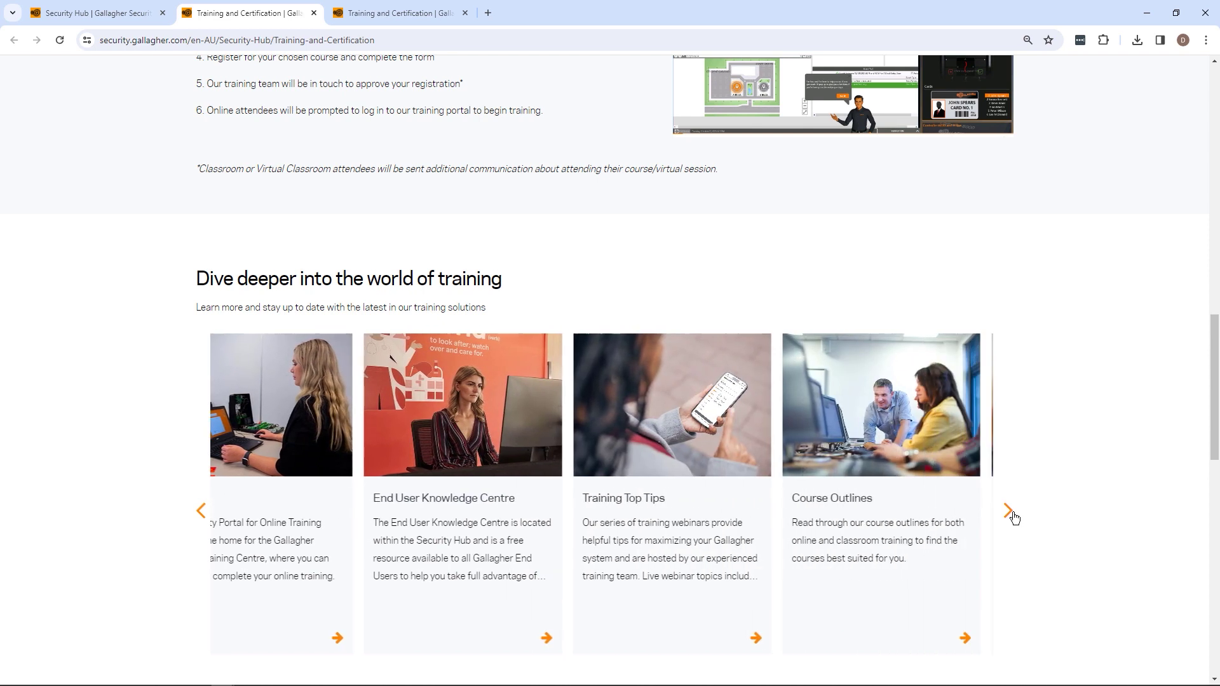
pyautogui.click(1015, 518)
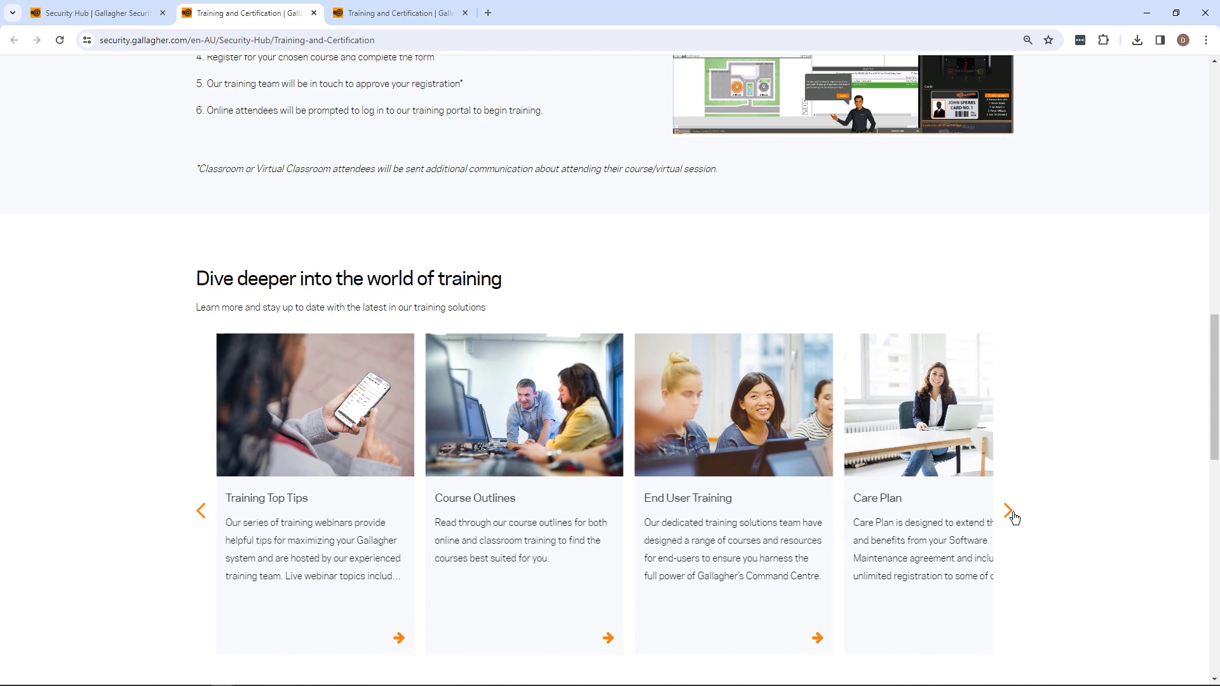
pyautogui.click(1015, 518)
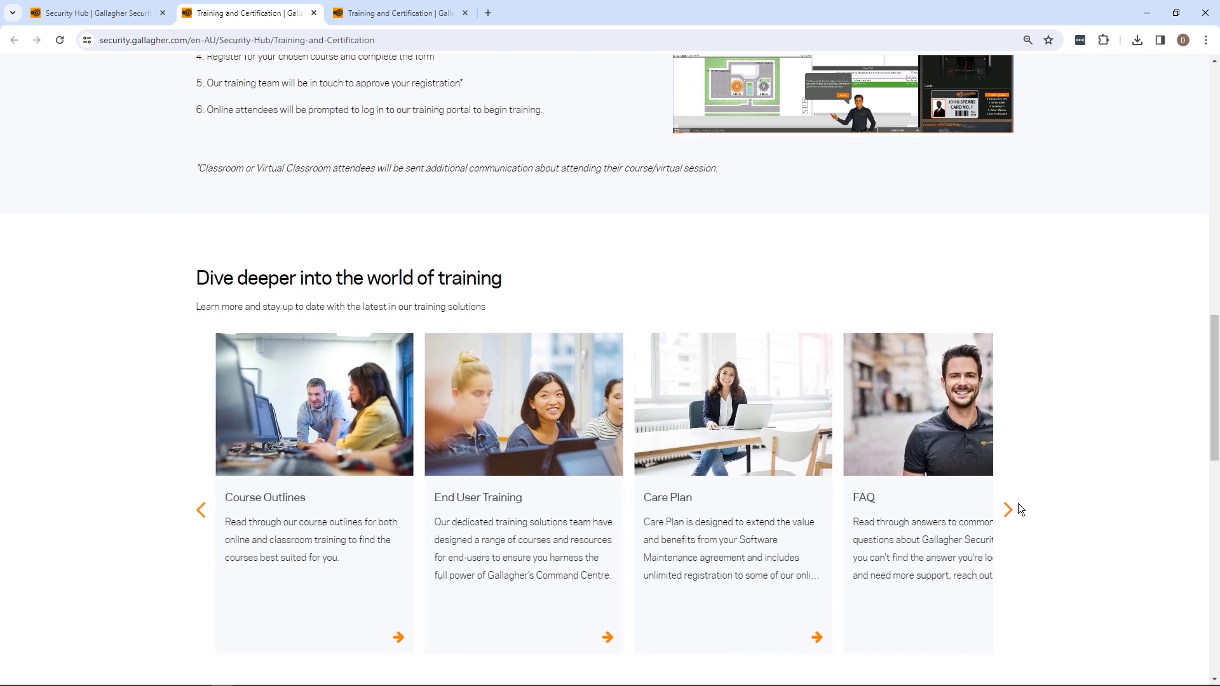